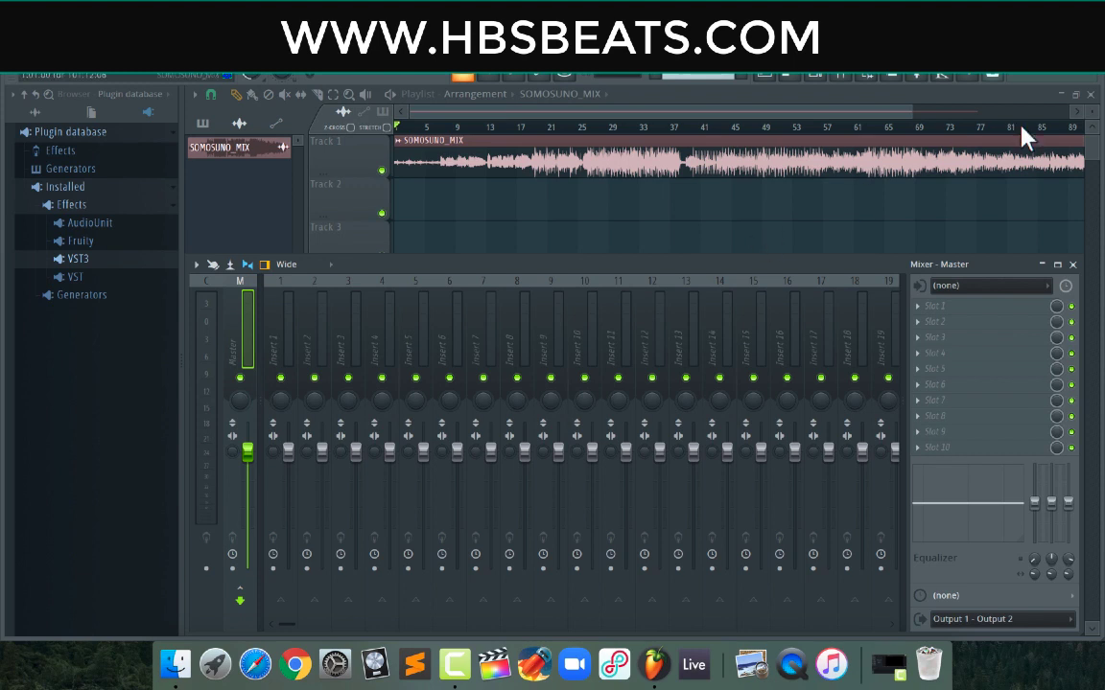
Try shifting the SOMOSUNO_MIX clip on Track 1 slightly away from the start of the playlist
key(F9)
drag(906, 110, 1006, 116)
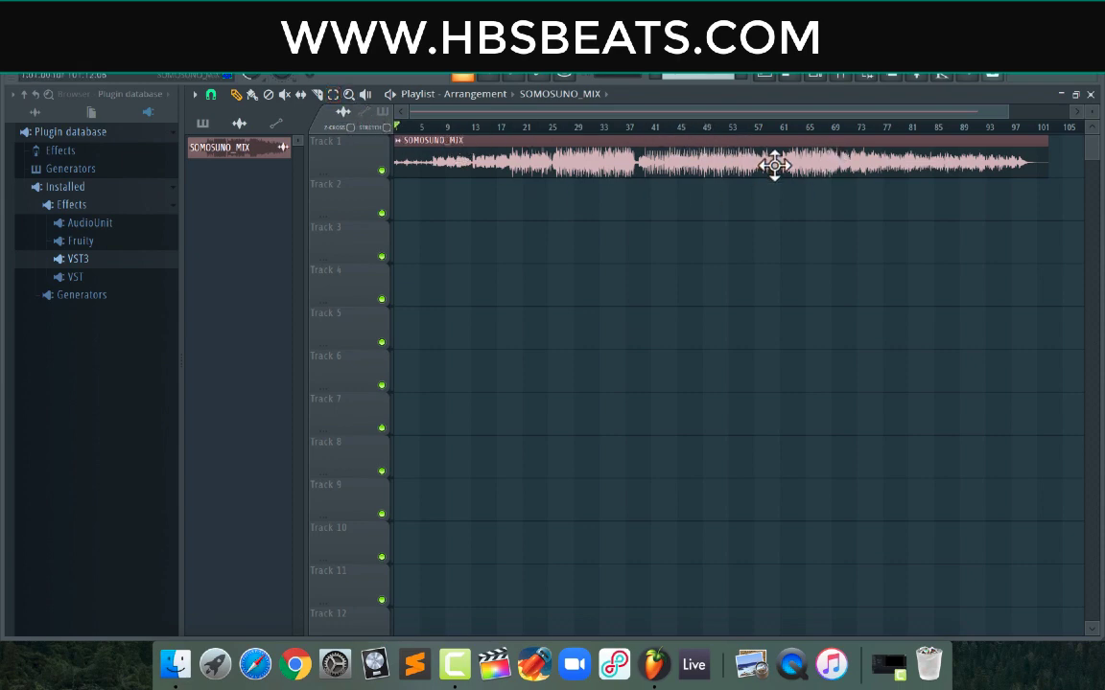
drag(1004, 111, 407, 123)
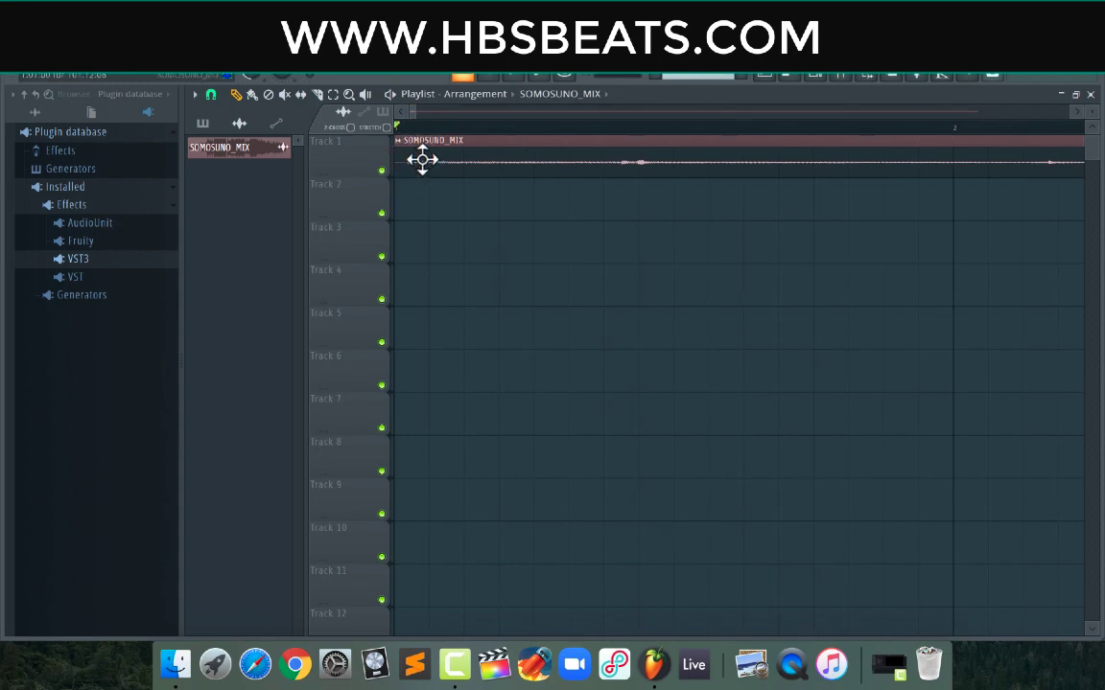
click(422, 161)
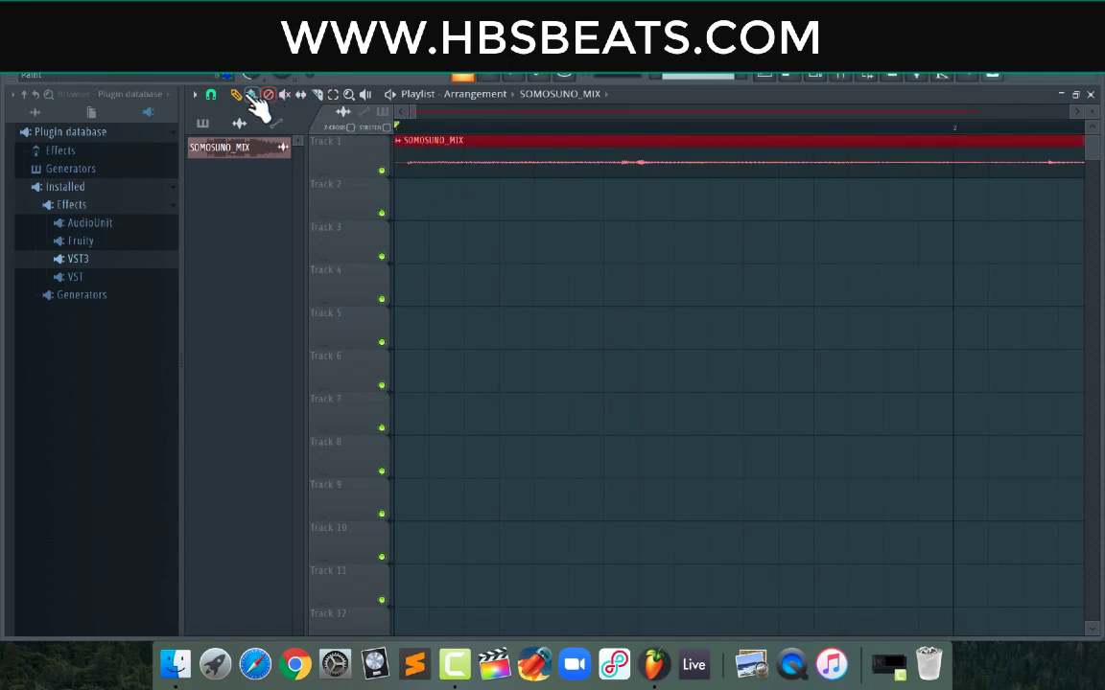
drag(407, 136, 441, 153)
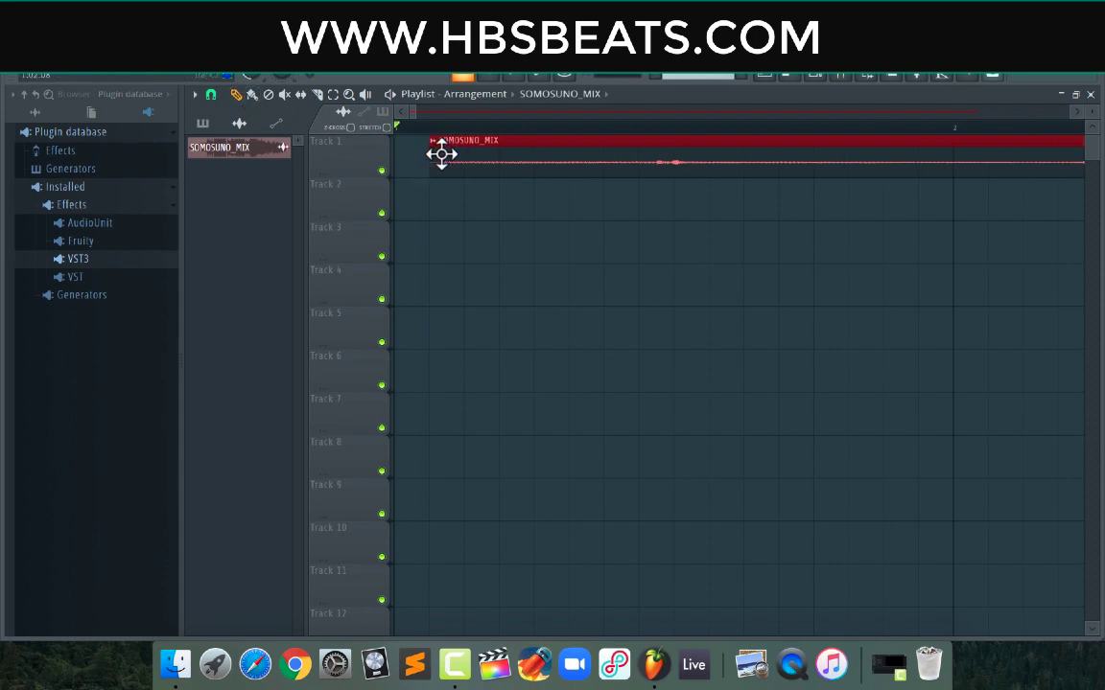
drag(416, 114, 798, 114)
click(412, 127)
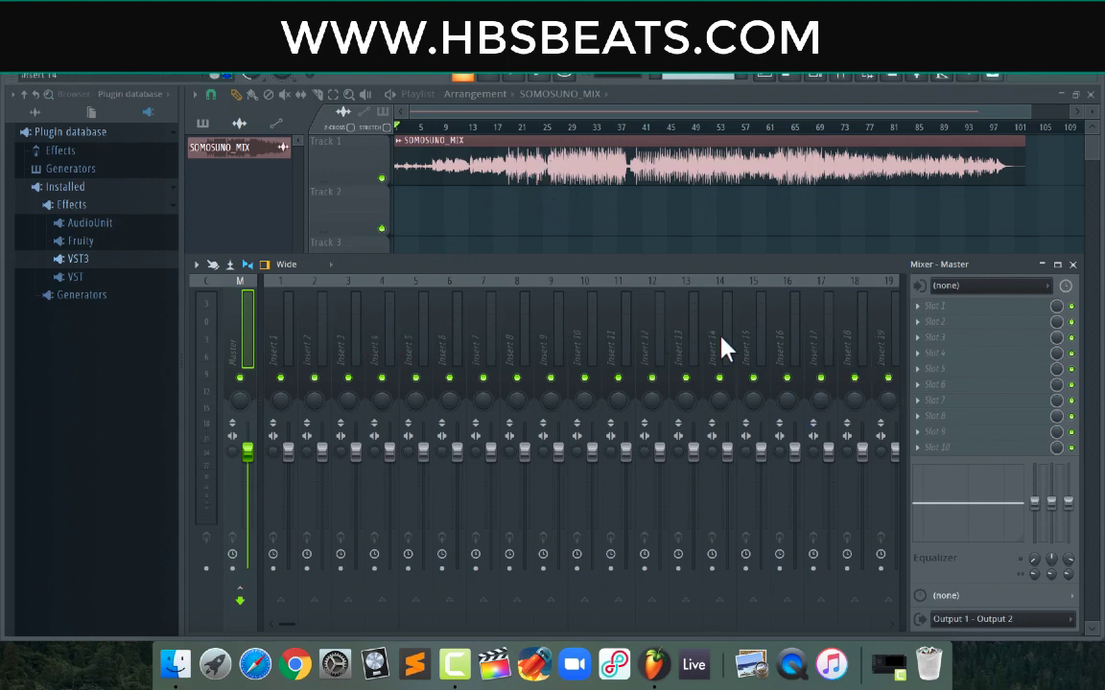
Insert Fruity Balance in slot 1 of the Master track and set its volume to -4.0 dB
click(937, 305)
mouse_move(937, 297)
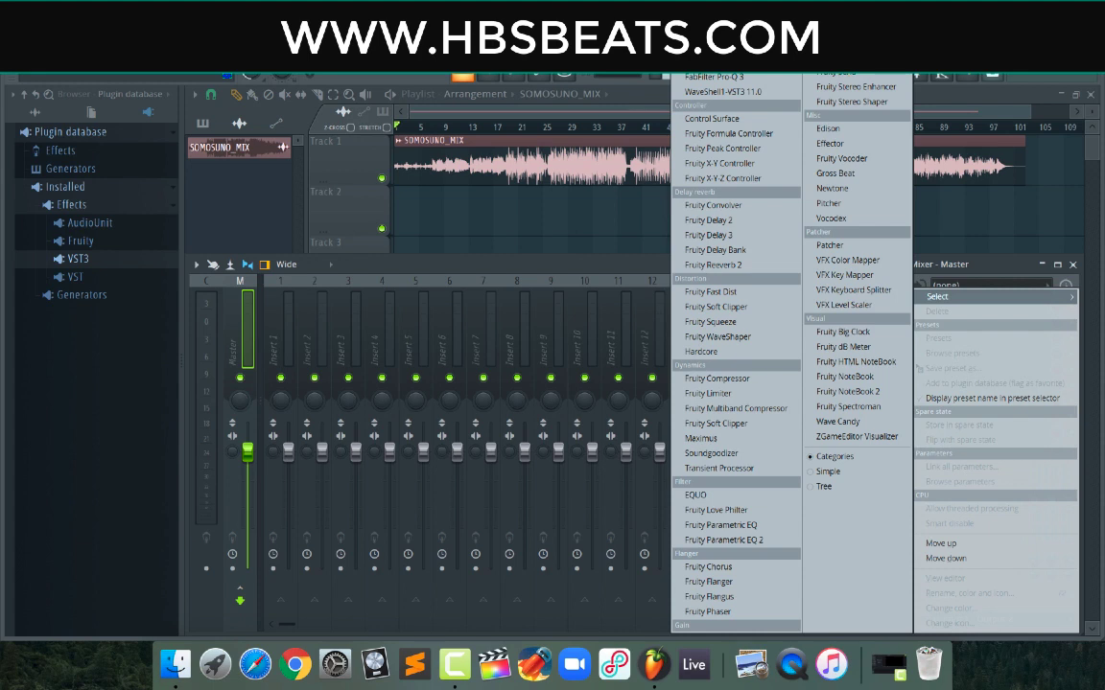
click(837, 58)
drag(384, 256, 384, 266)
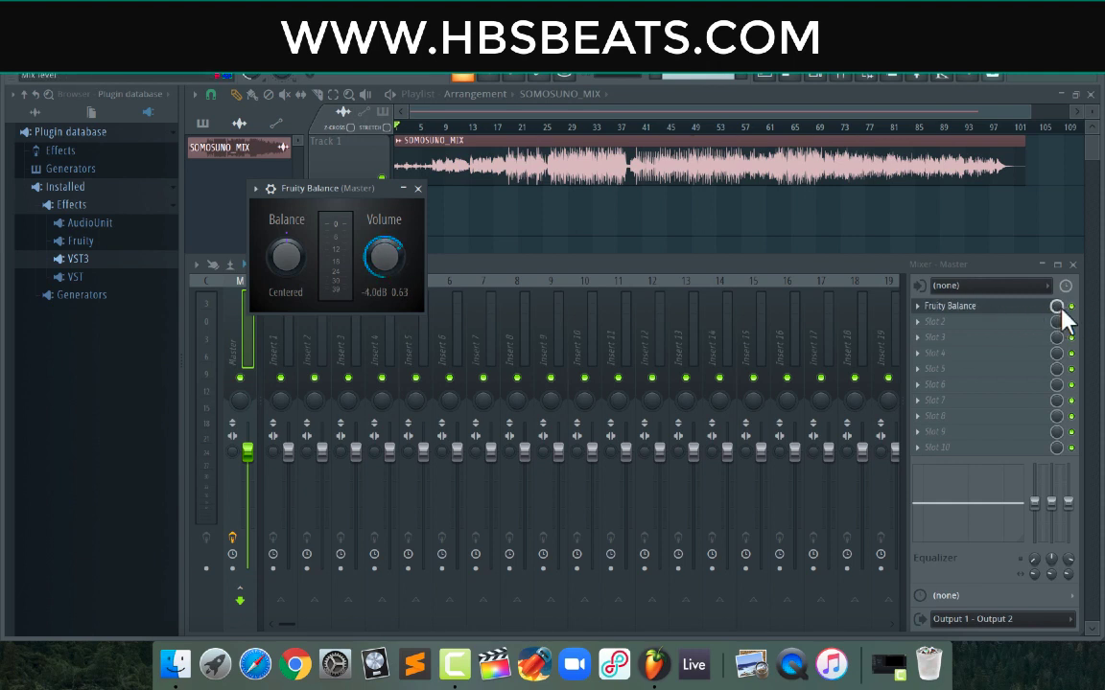
Play the mix from the start with Fruity Balance bypassed to check the master levels, and re-enable the effect after stopping playback
click(1072, 307)
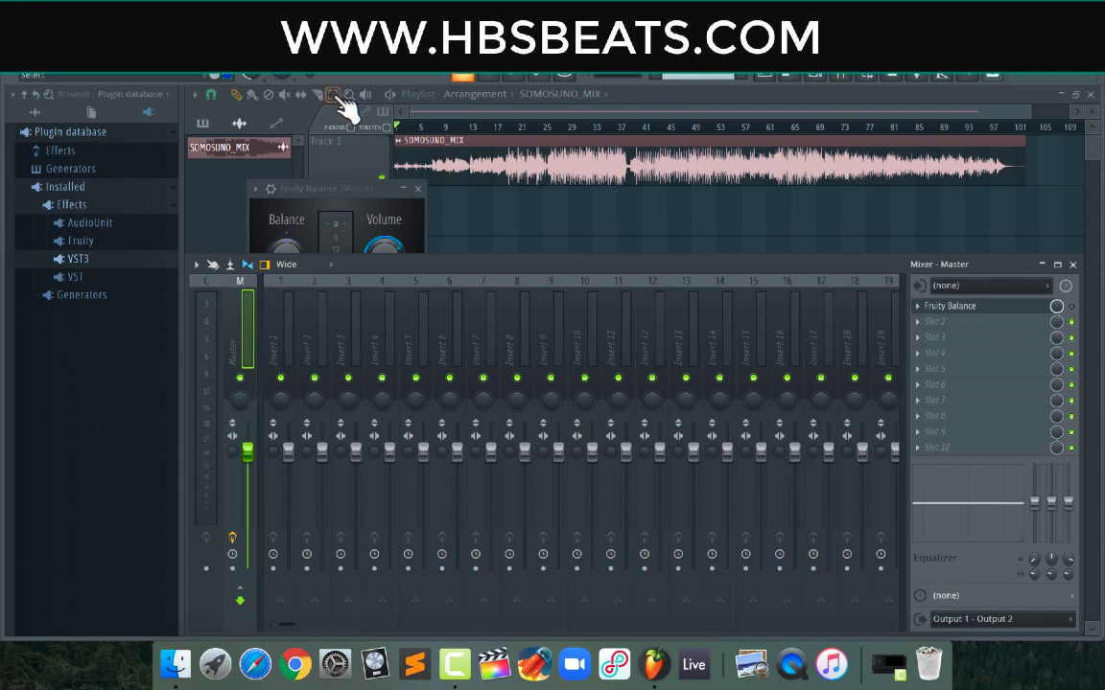
click(347, 110)
key(space)
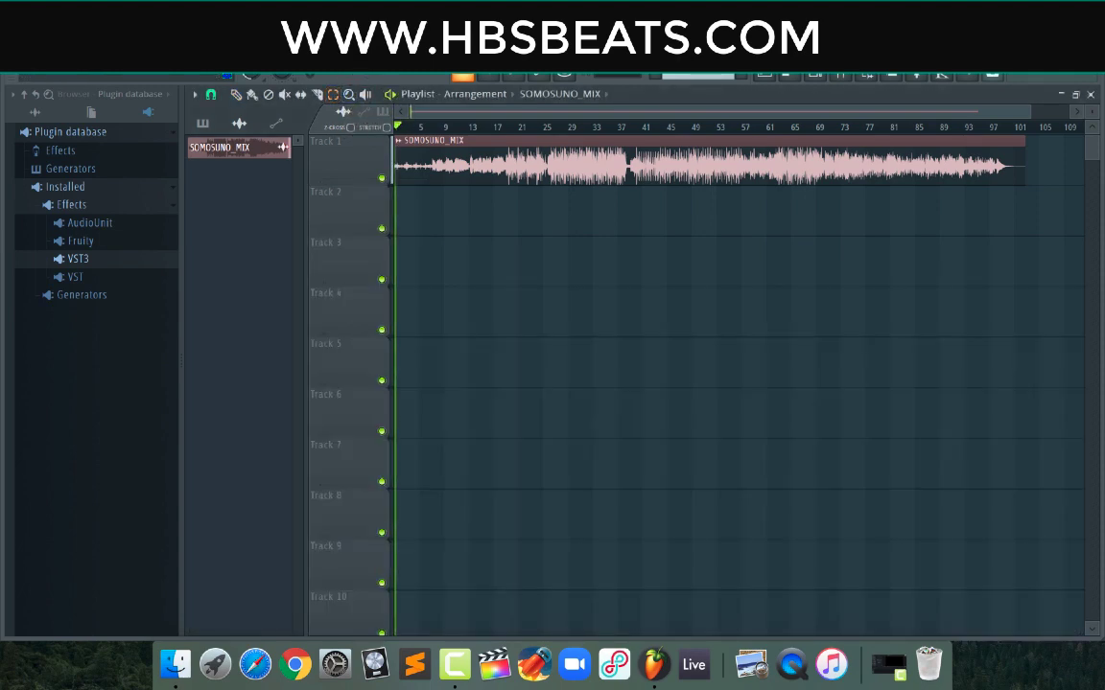
click(843, 77)
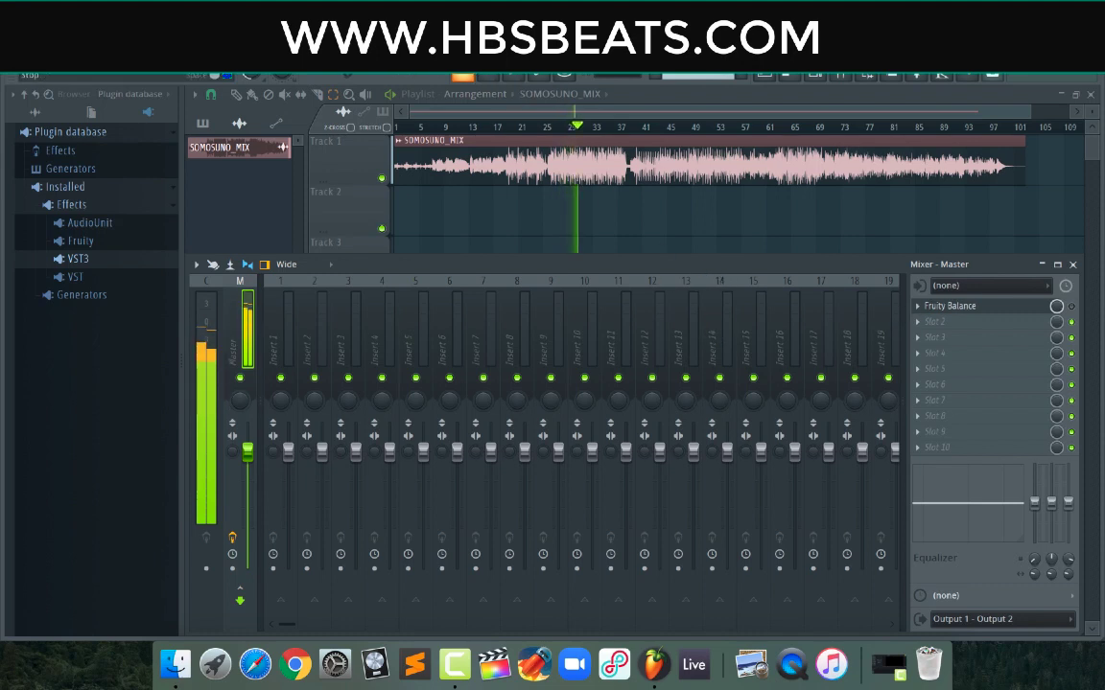
key(space)
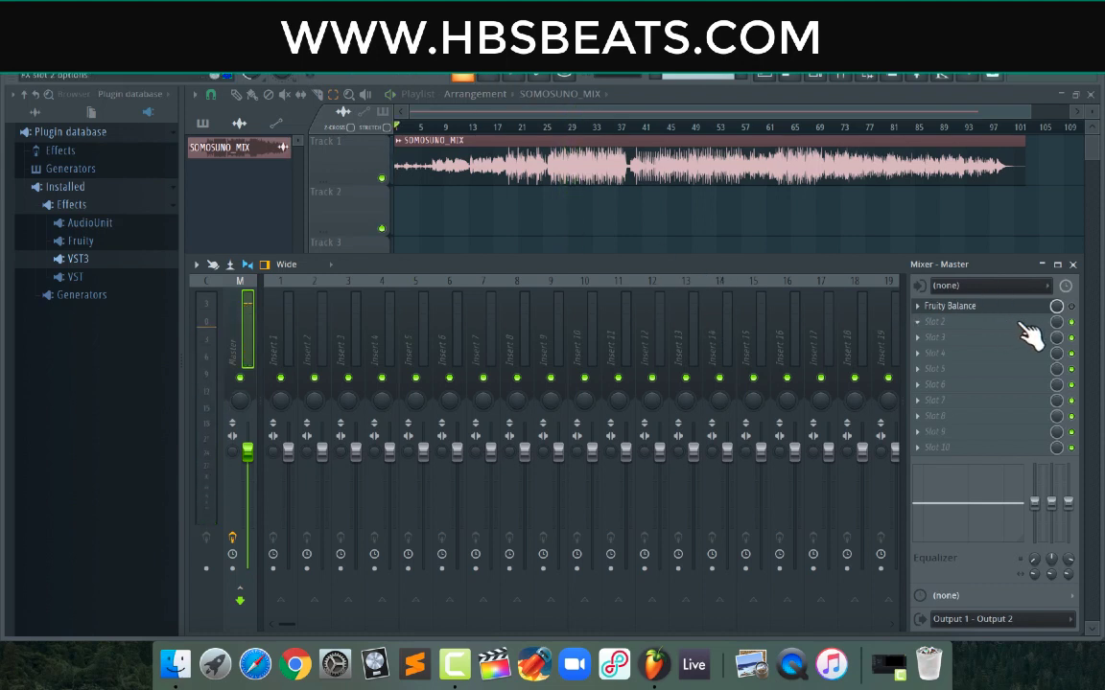
click(1071, 306)
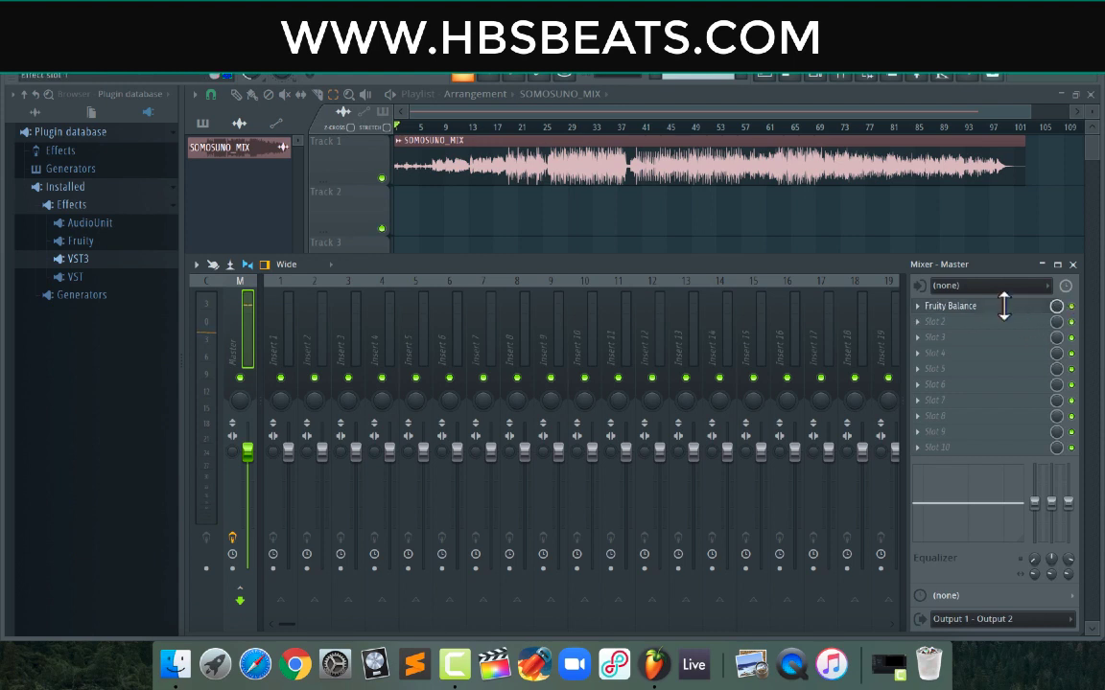
click(938, 306)
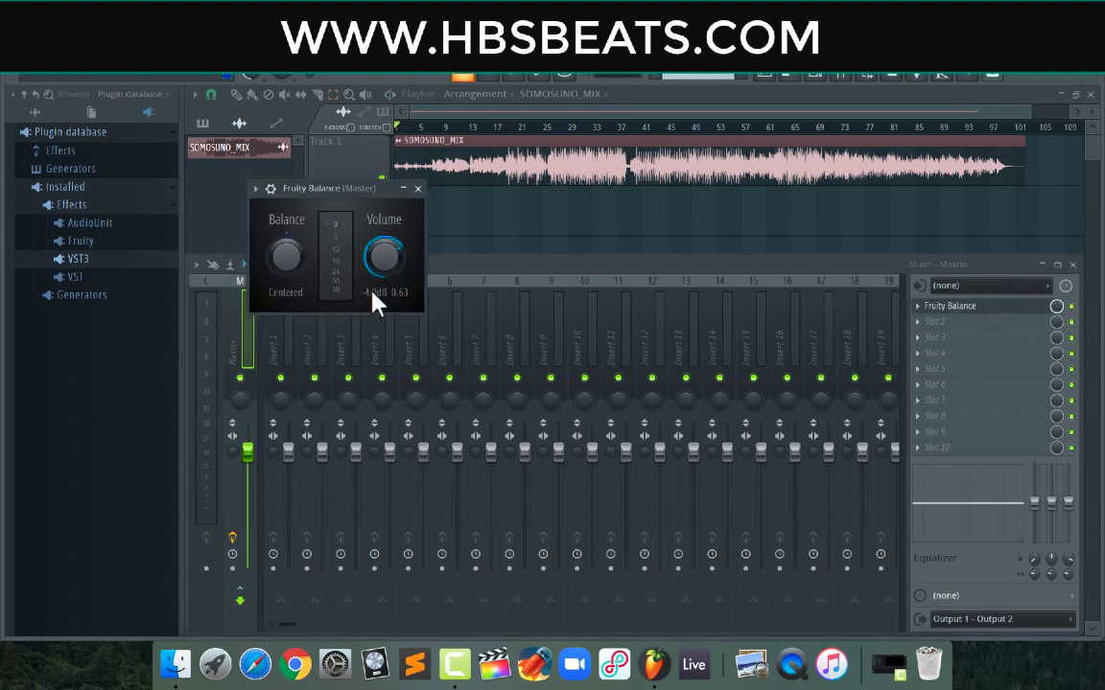
Select the loud section from about bar 25 to bar 38 in the playlist and place the playback marker at its start
click(500, 116)
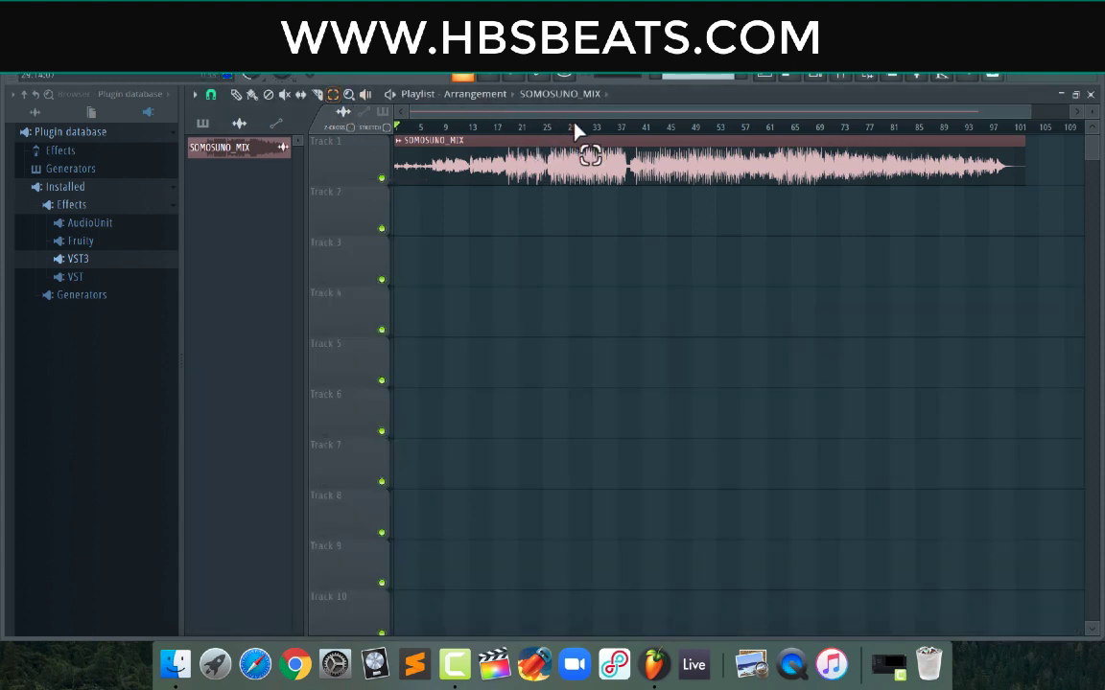
drag(624, 130, 548, 125)
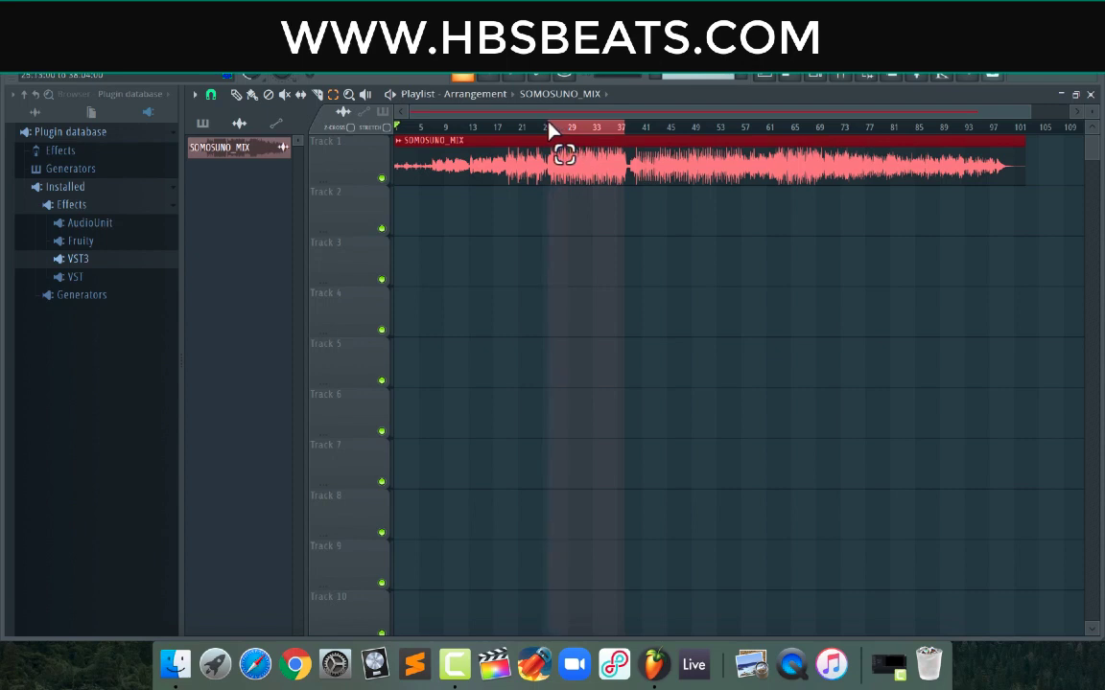
click(553, 128)
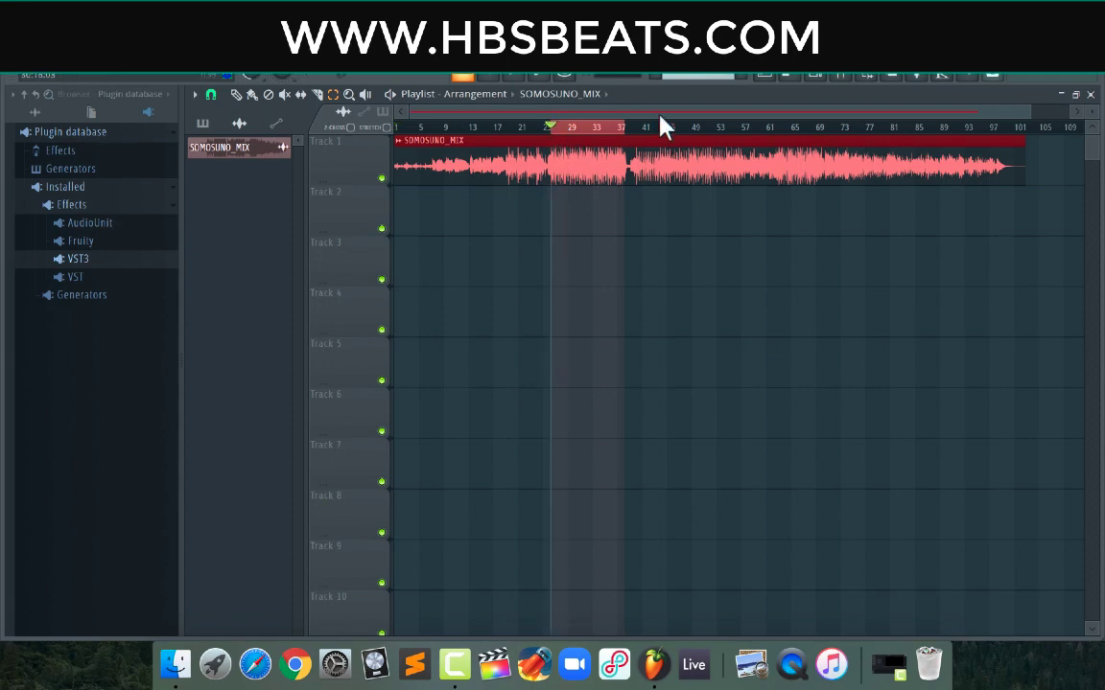
Play the selected section with Fruity Balance enabled and check the master level in the mixer
click(846, 73)
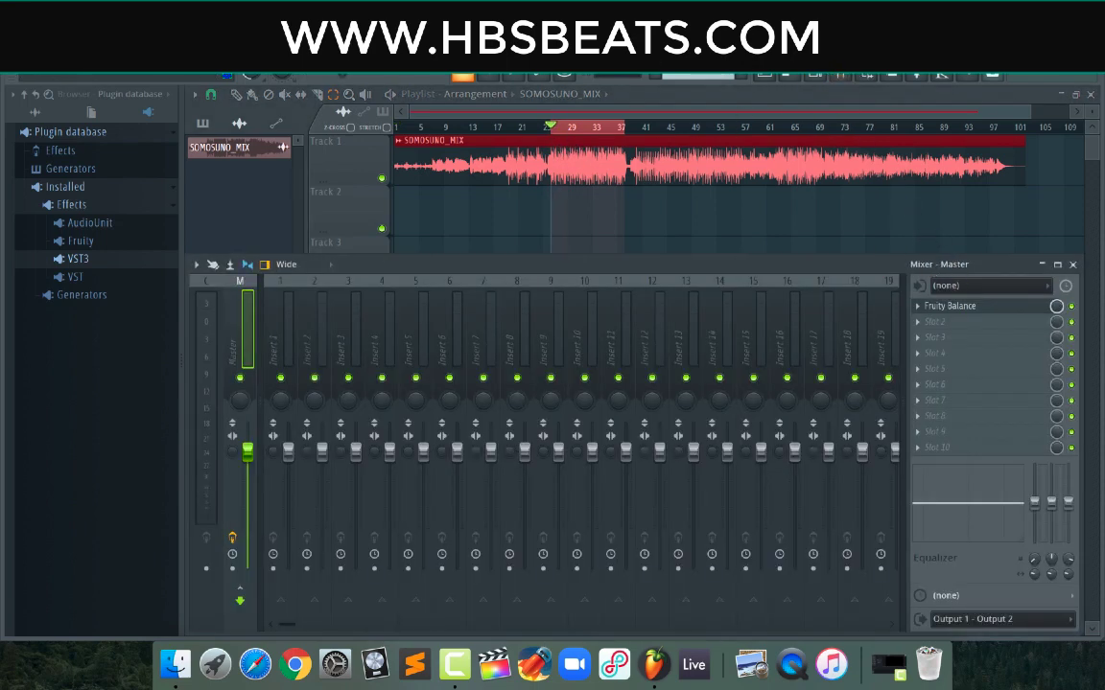
key(space)
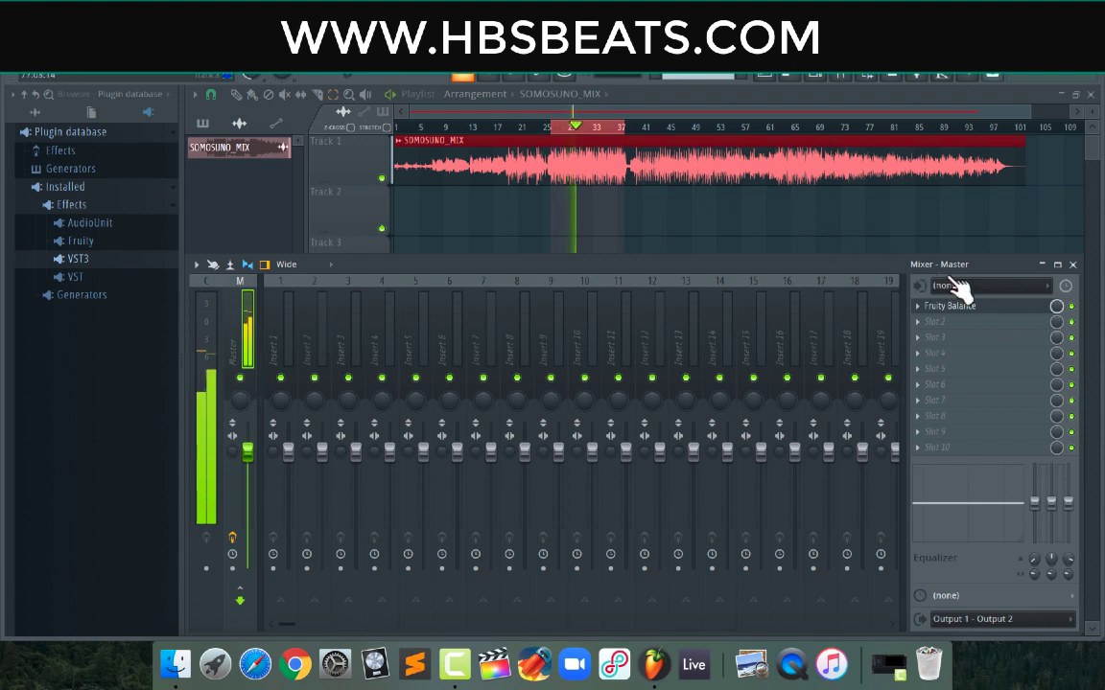
click(457, 72)
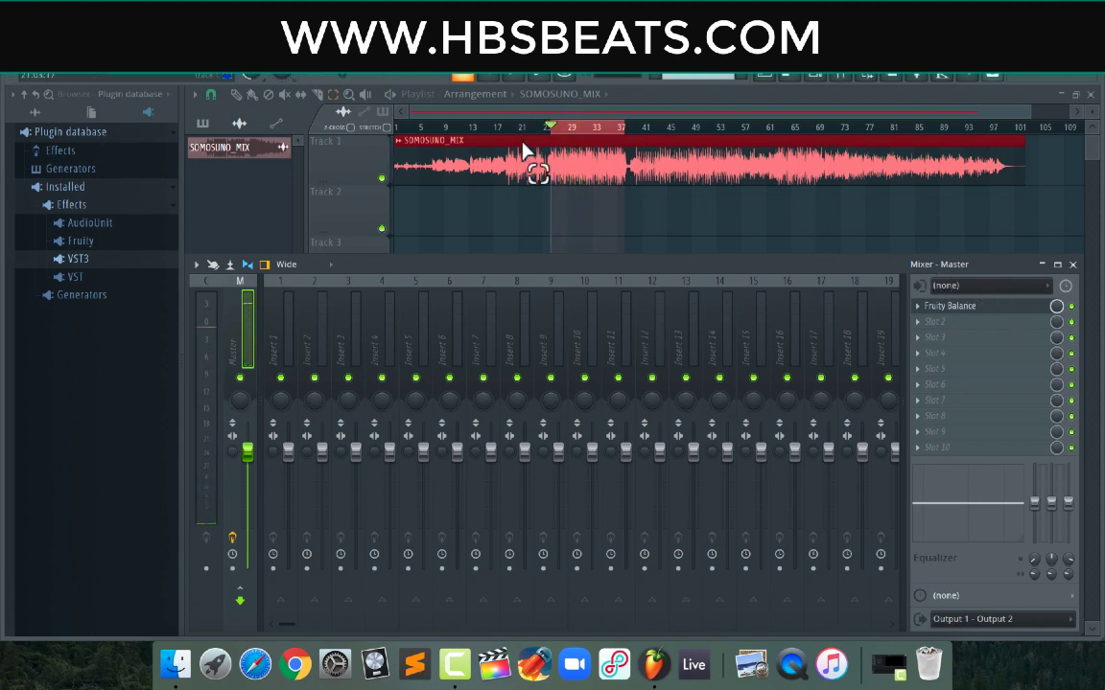
key(F9)
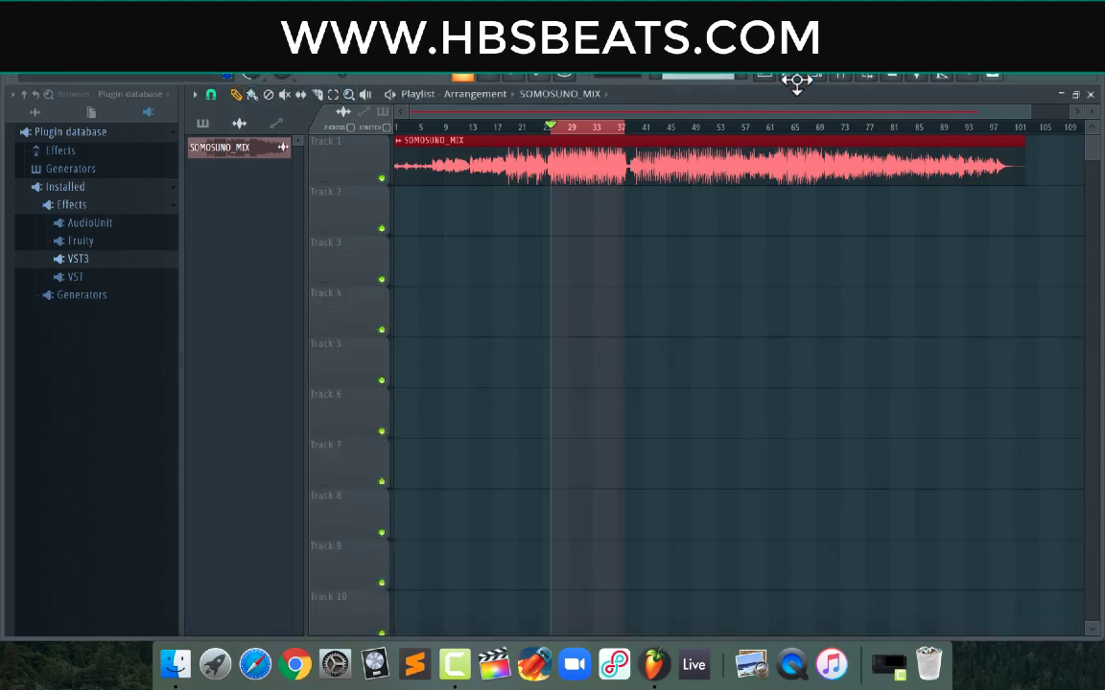
Insert the PAZ-Meters Stereo plugin from WaveShell1-VST3 11.0 in slot 10 of the Master track
click(843, 77)
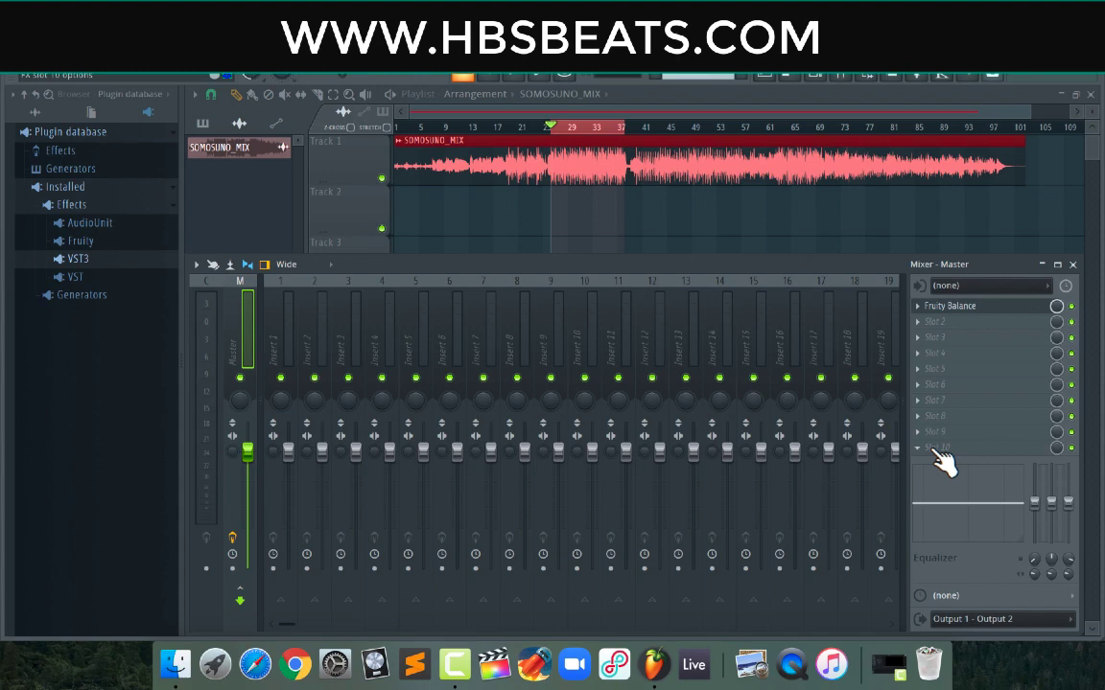
click(938, 448)
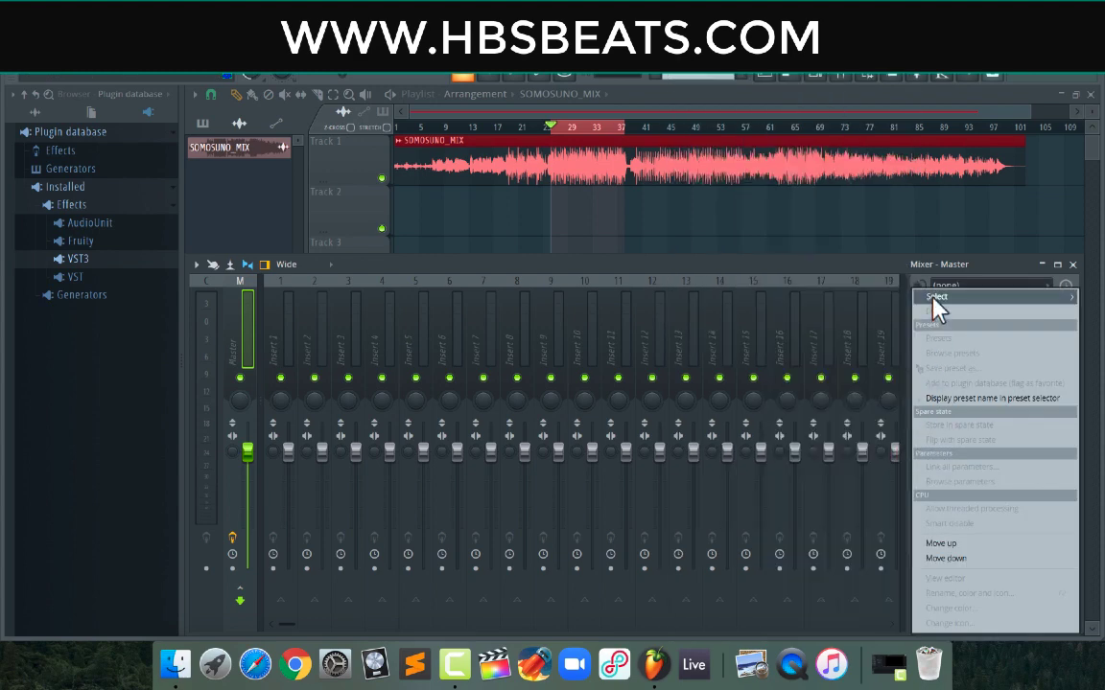
mouse_move(935, 299)
click(724, 91)
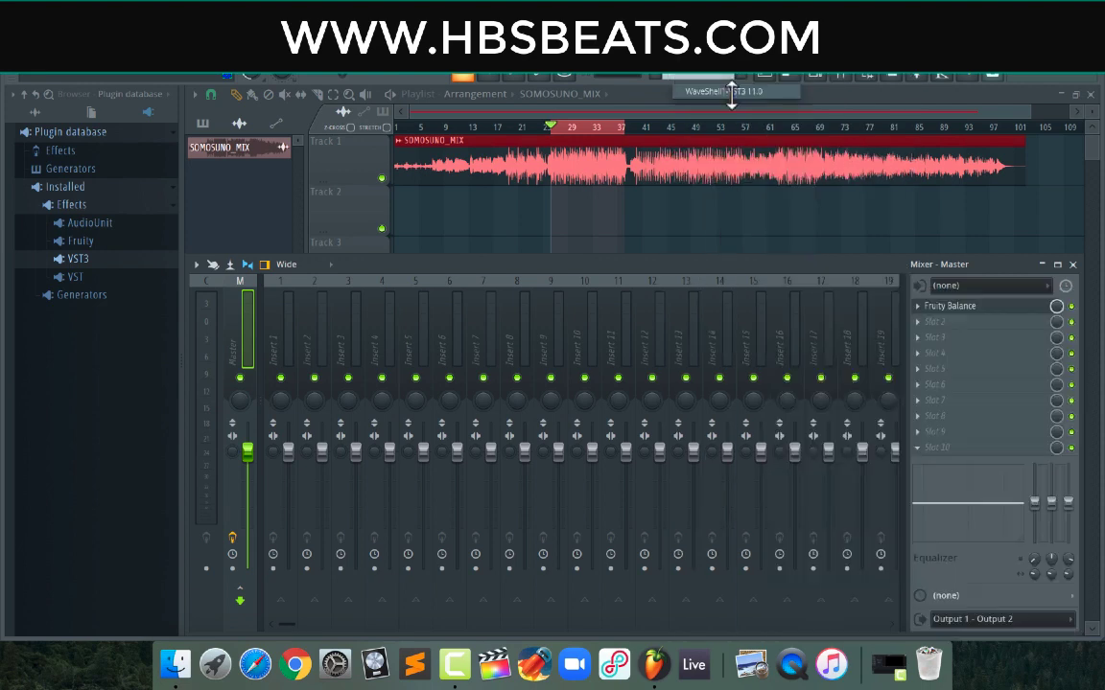
click(752, 407)
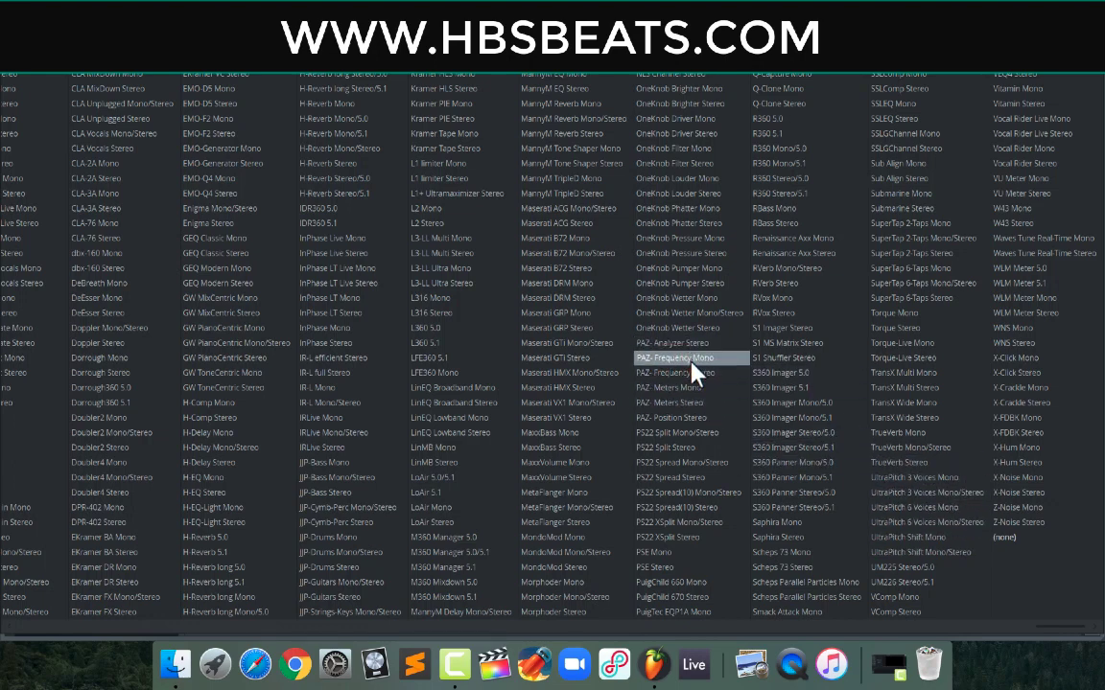
click(672, 406)
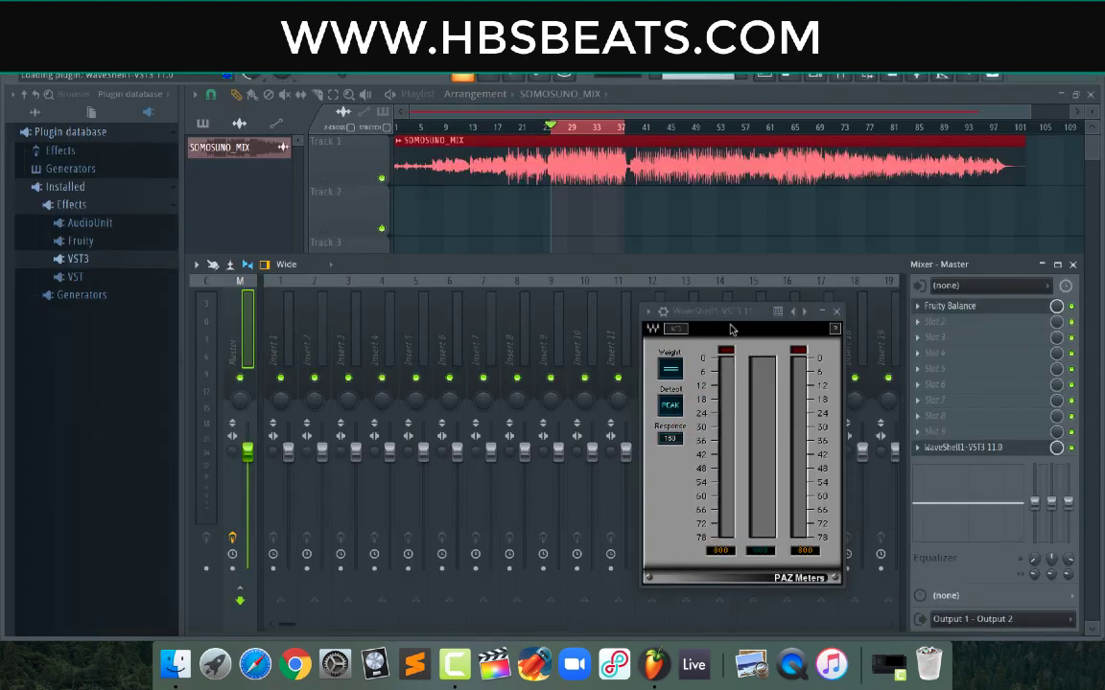
drag(727, 321, 746, 326)
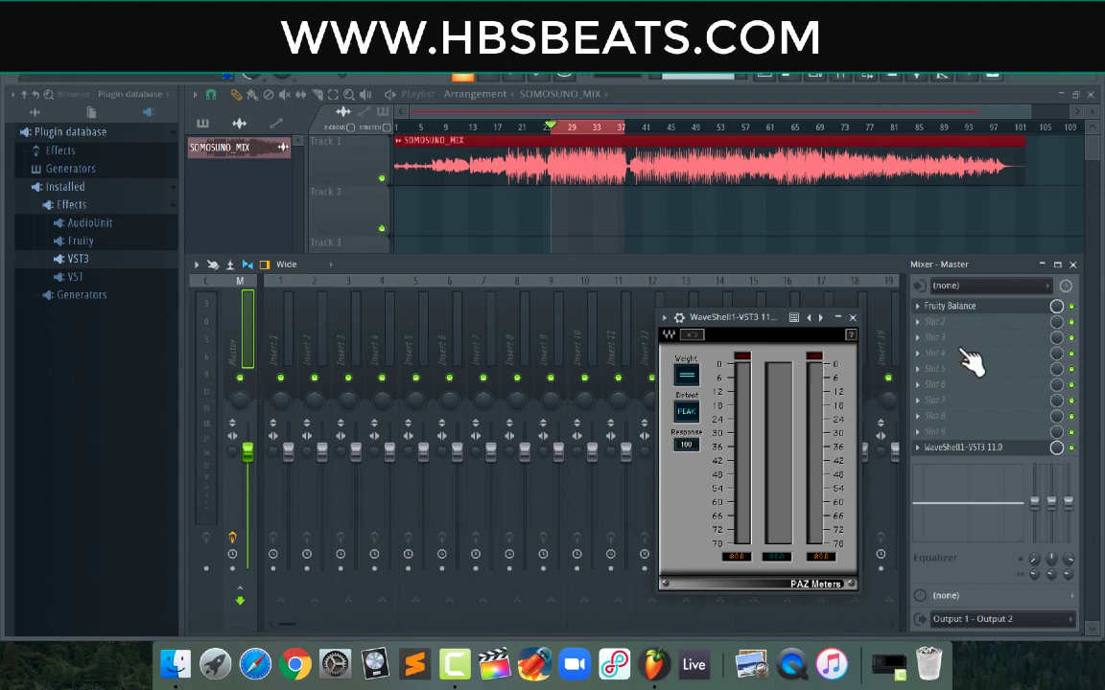
Compare the selected section's peak levels in PAZ Meters with Fruity Balance bypassed and with it enabled
click(1072, 307)
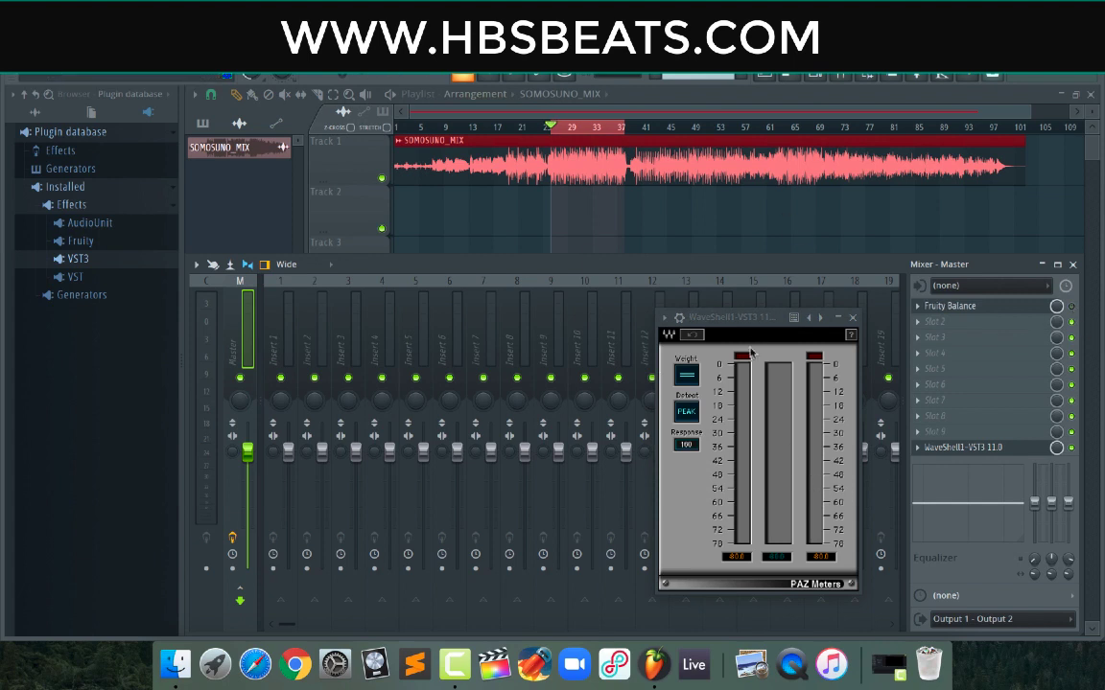
key(space)
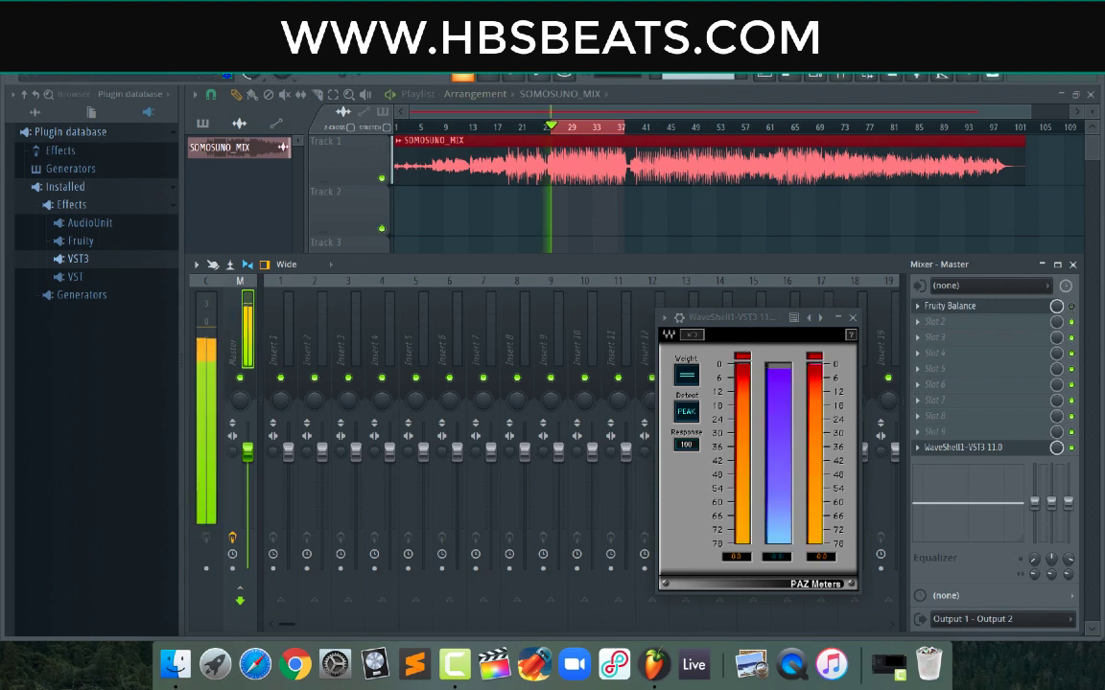
key(space)
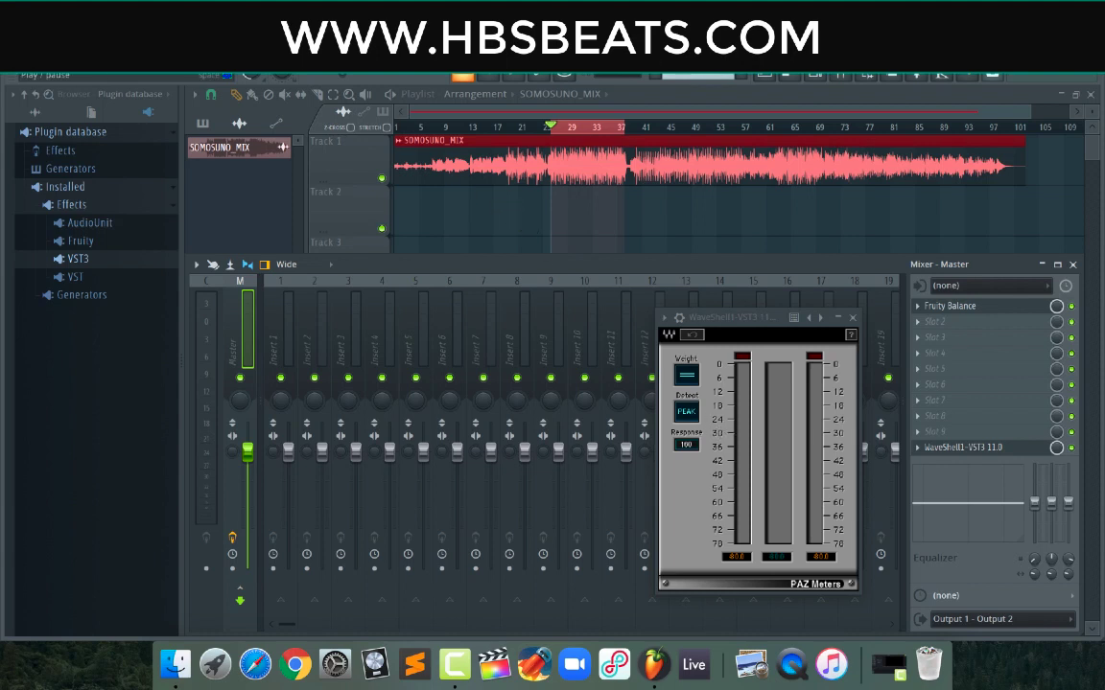
key(space)
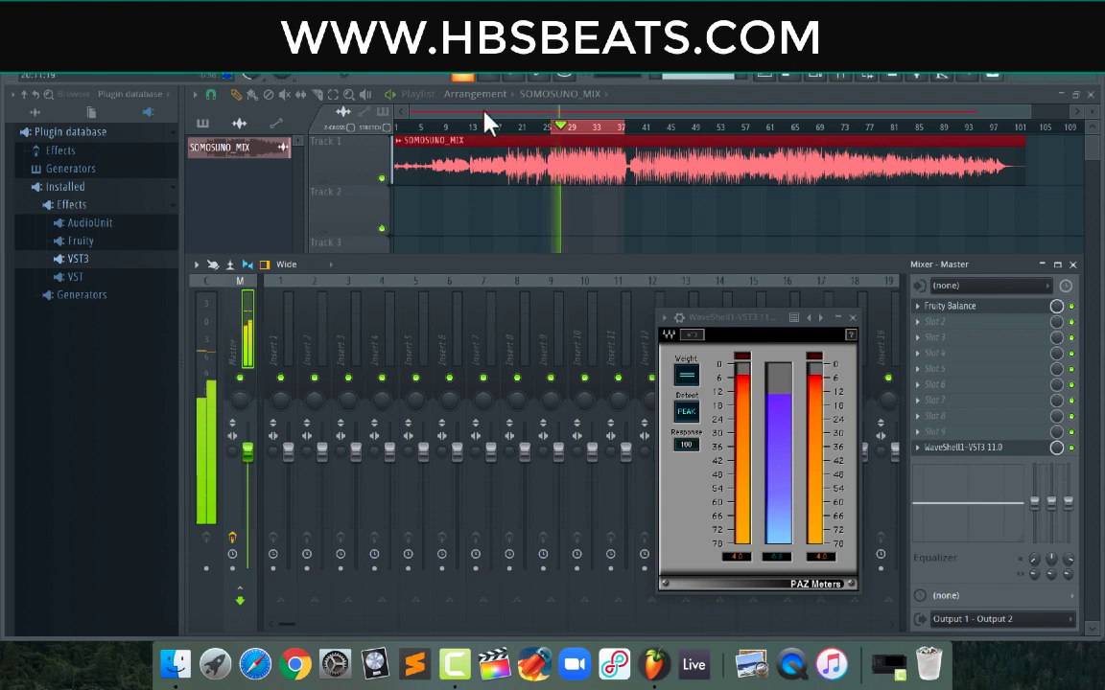
key(space)
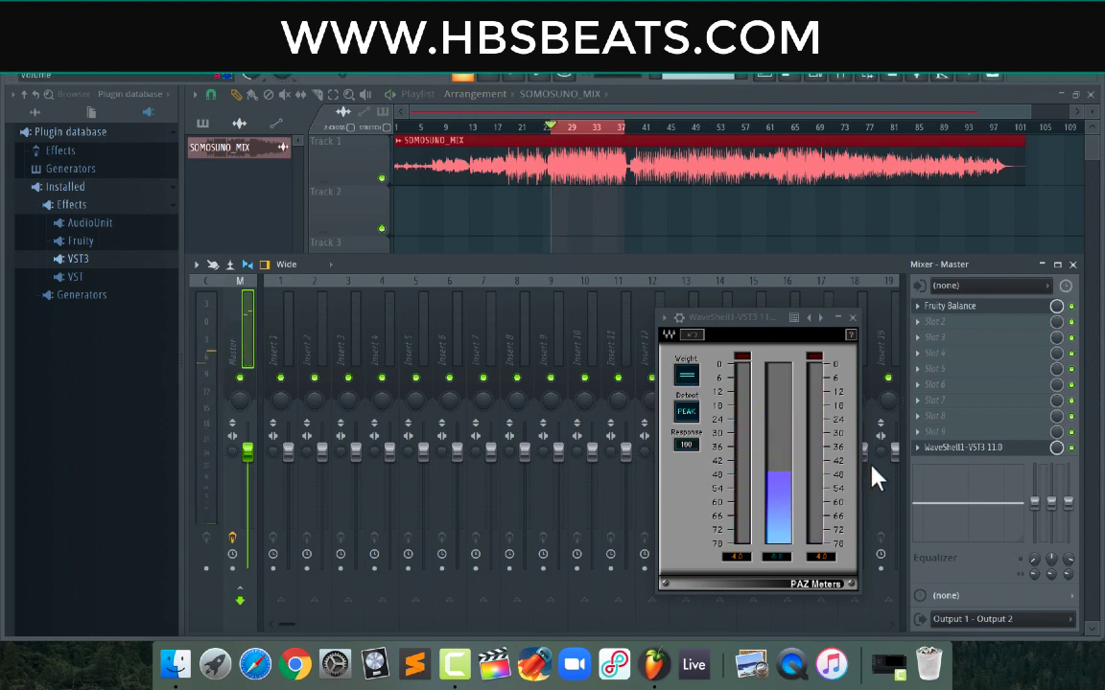
Move the PAZ Meters window clear of the mixer and insert FabFilter Pro-Q 3 in slot 2 of the Master track
drag(751, 334, 92, 61)
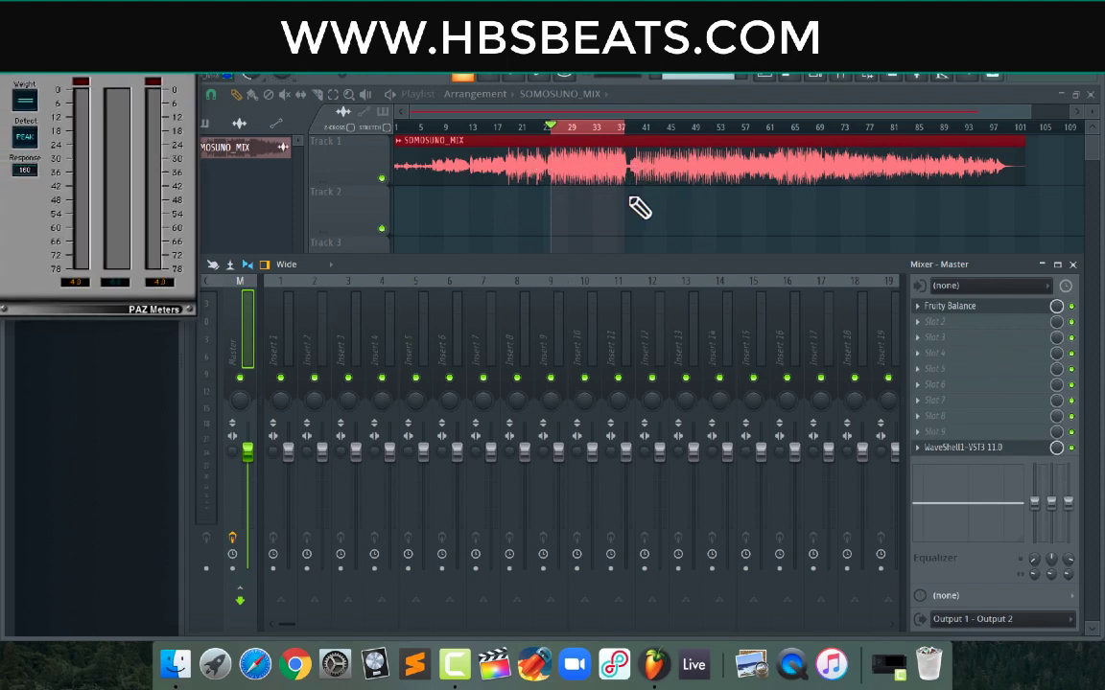
click(957, 333)
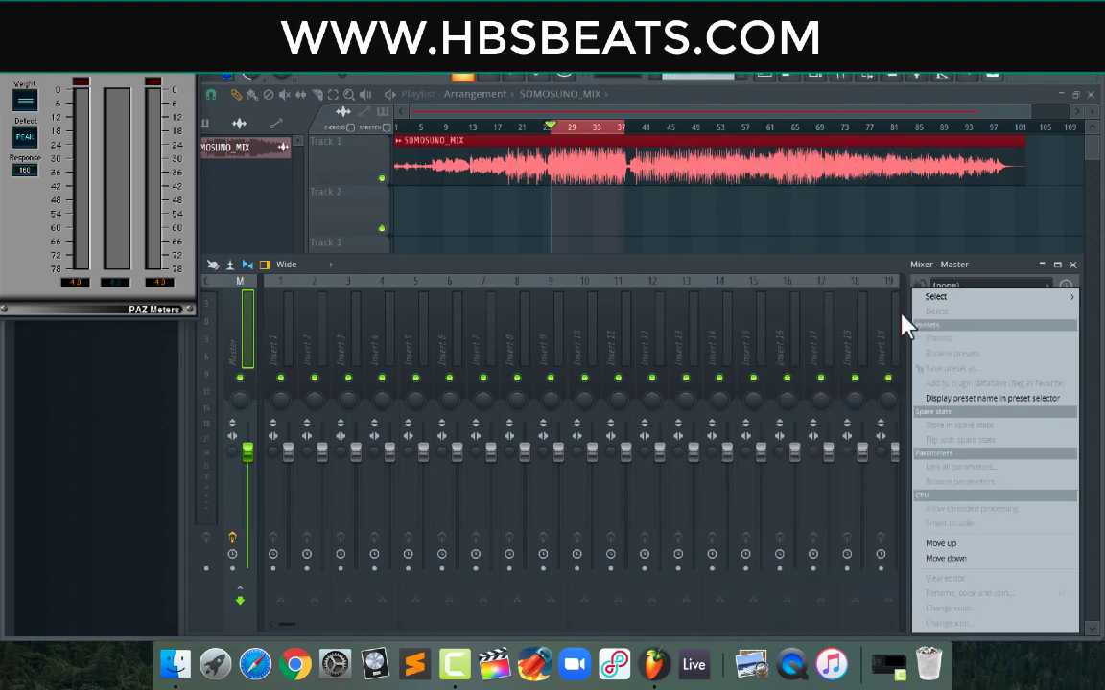
mouse_move(988, 299)
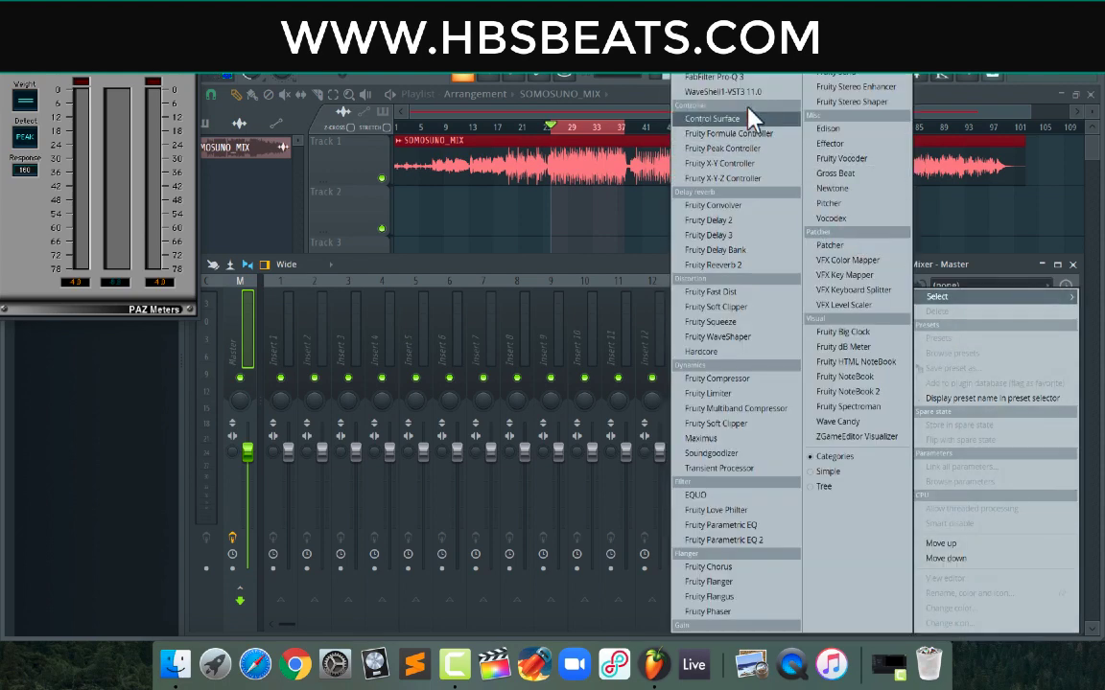
click(736, 78)
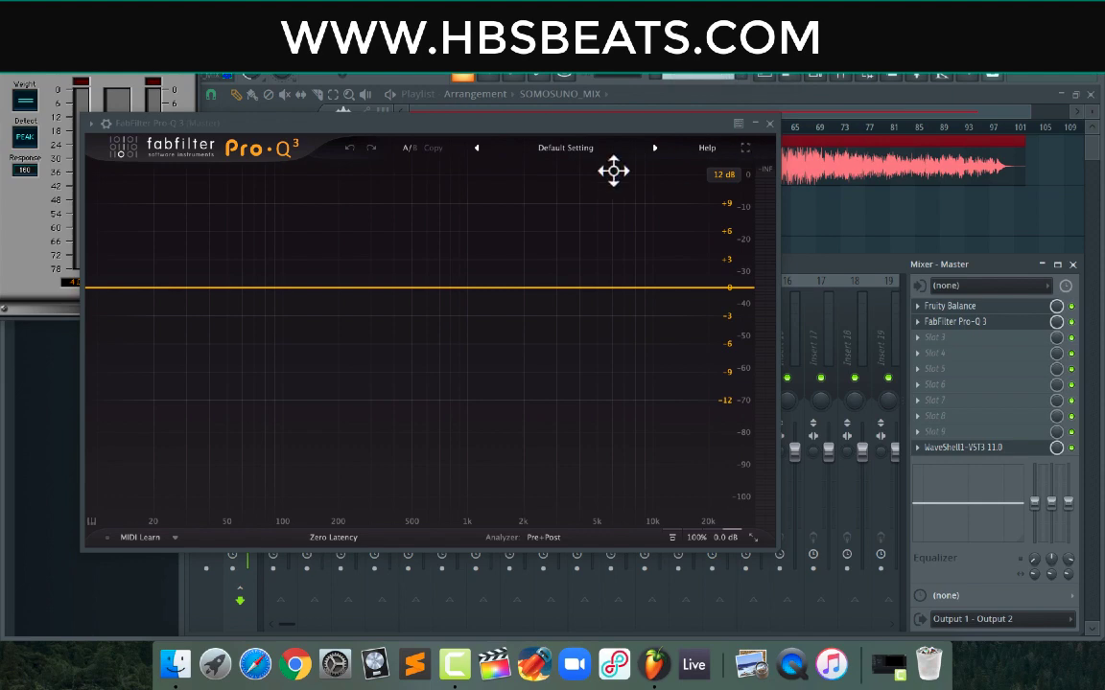
Add a low cut band at 10 Hz in the slot 2 Pro-Q 3 and set its slope to 24 dB/oct
drag(321, 130, 548, 216)
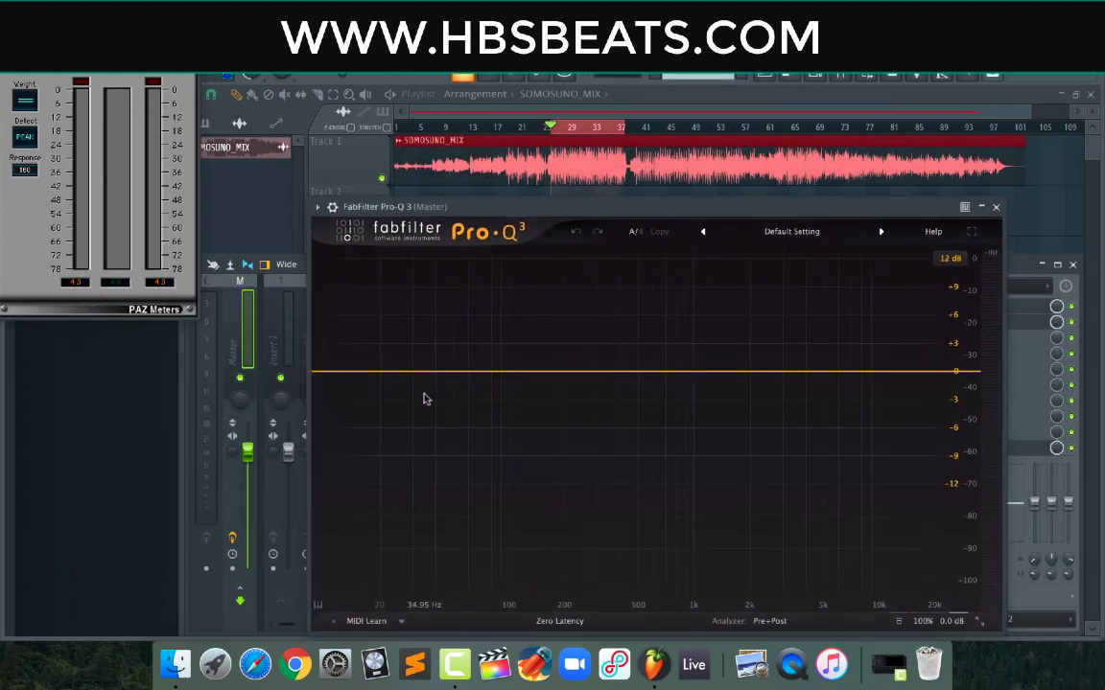
click(322, 373)
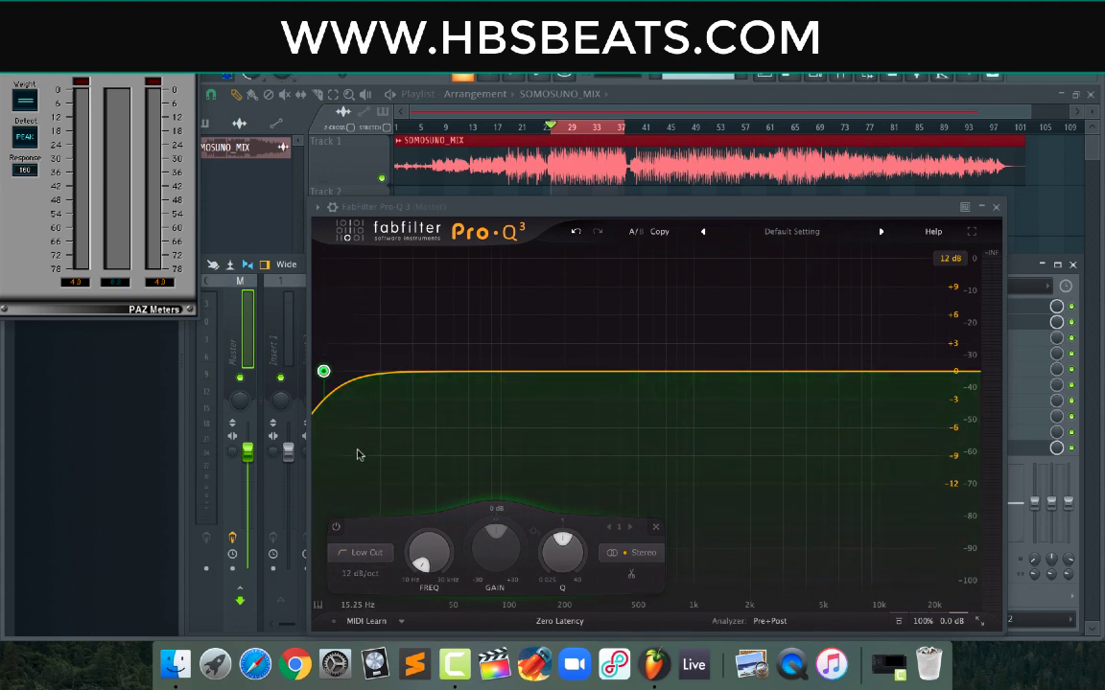
click(359, 575)
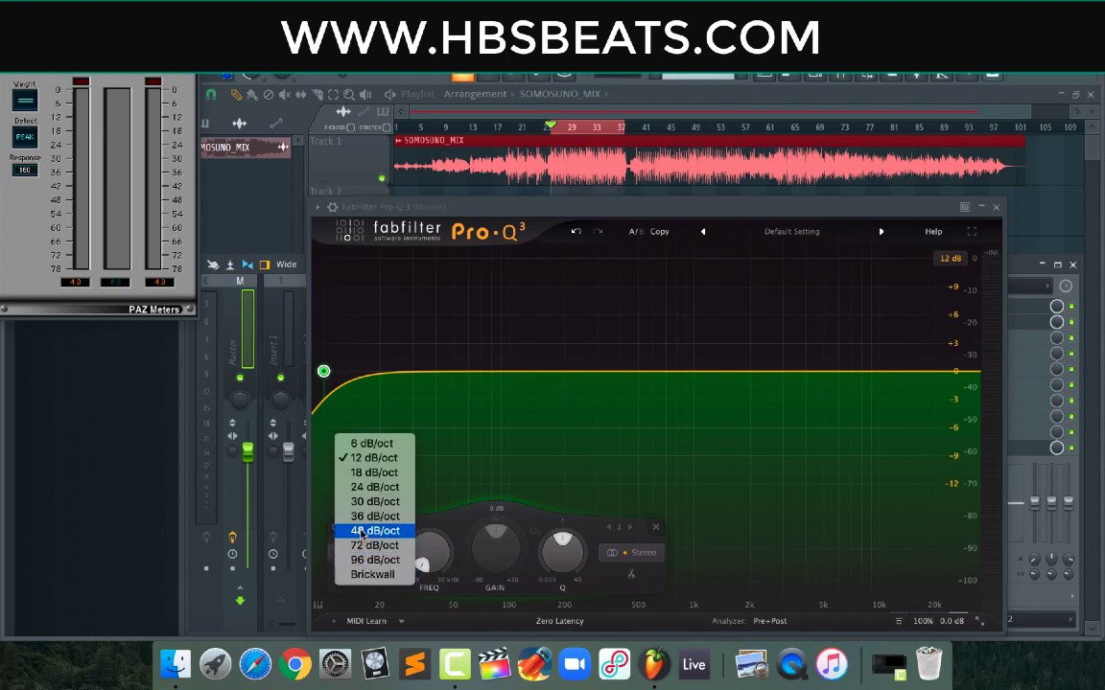
click(369, 487)
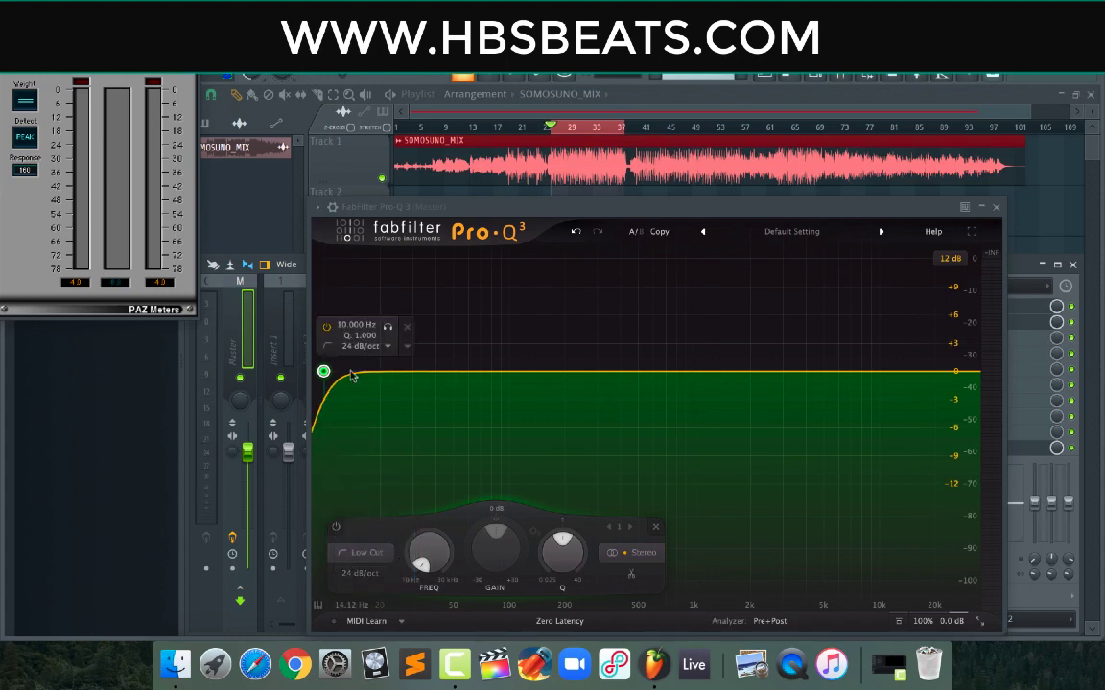
Raise the low cut frequency to about 25.3 Hz while soloing the removed low end during playback
drag(387, 329, 401, 330)
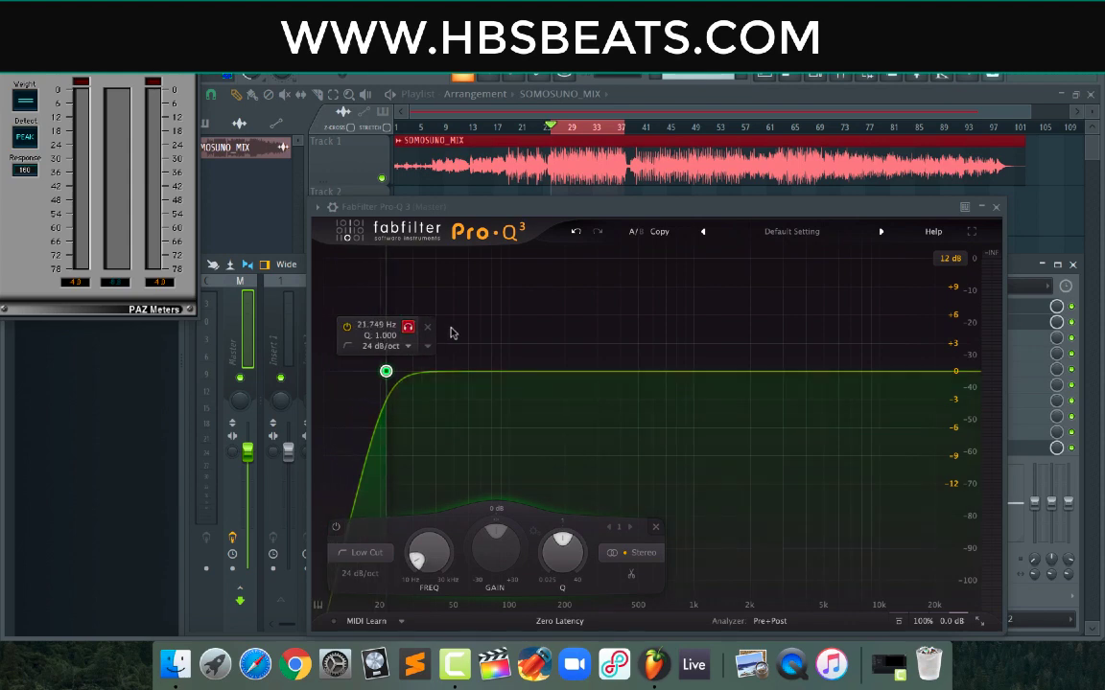
drag(451, 328, 426, 334)
key(space)
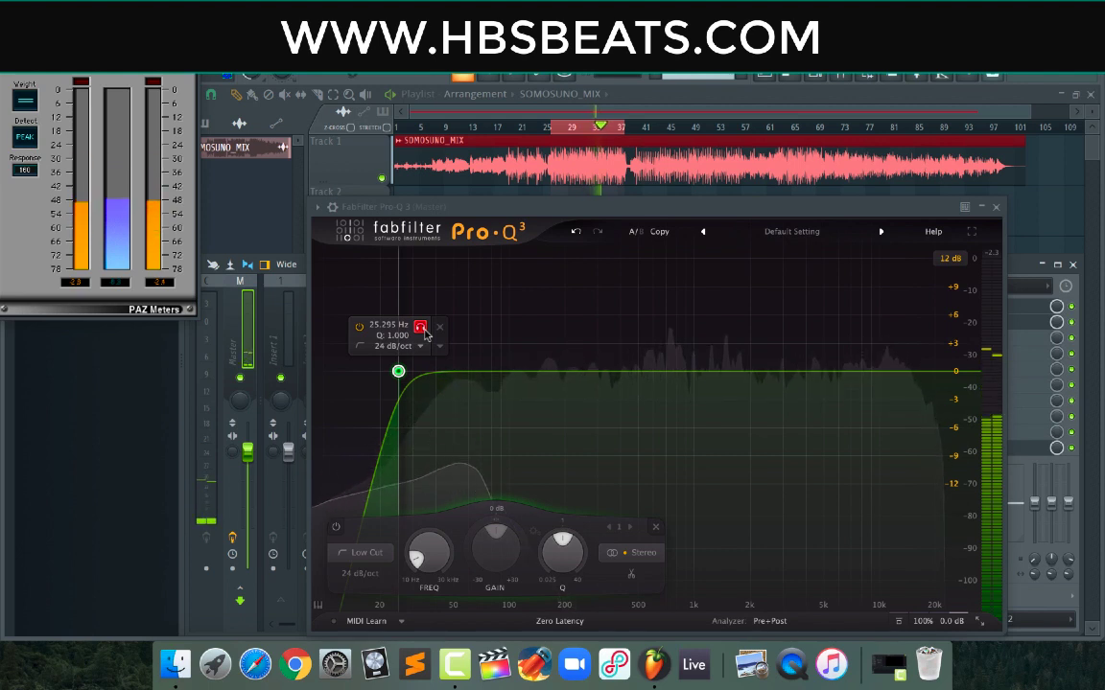
drag(425, 334, 426, 333)
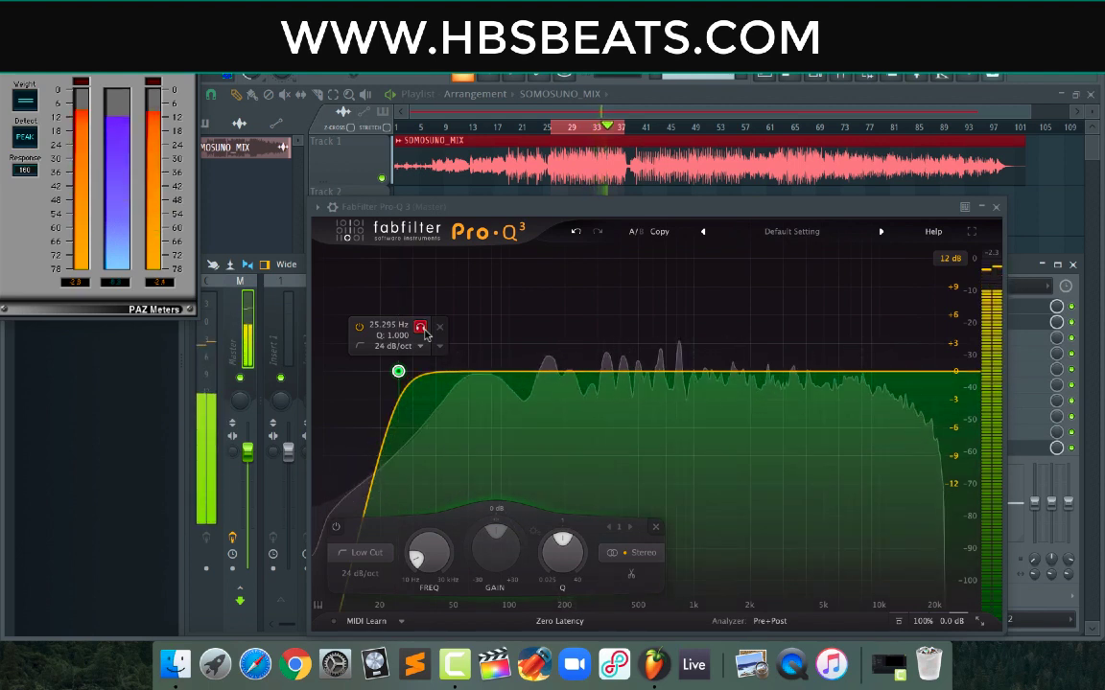
drag(426, 333, 426, 333)
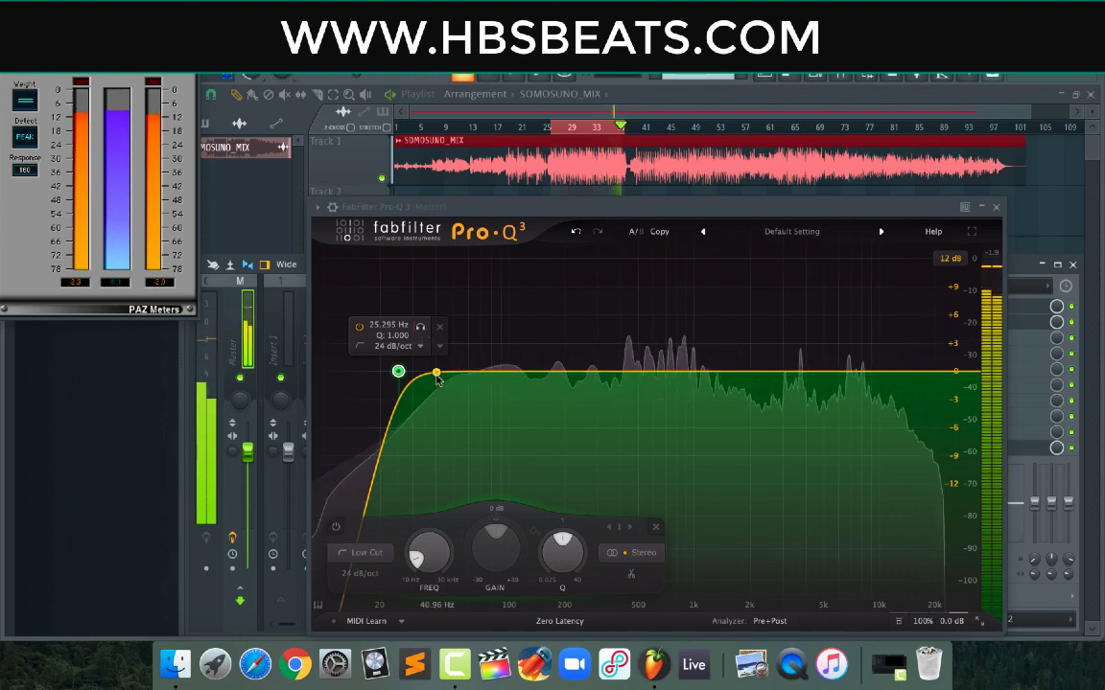
Stop playback, close the first Pro-Q 3 window and insert a second FabFilter Pro-Q 3 in slot 3 of the Master track
drag(777, 216, 698, 212)
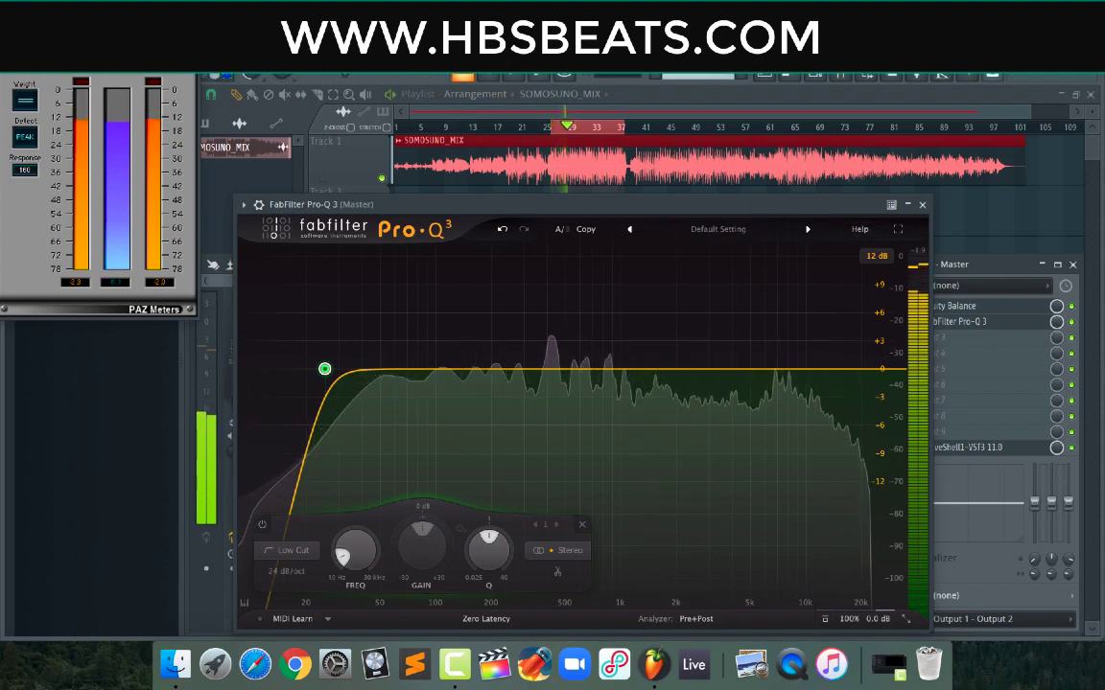
key(space)
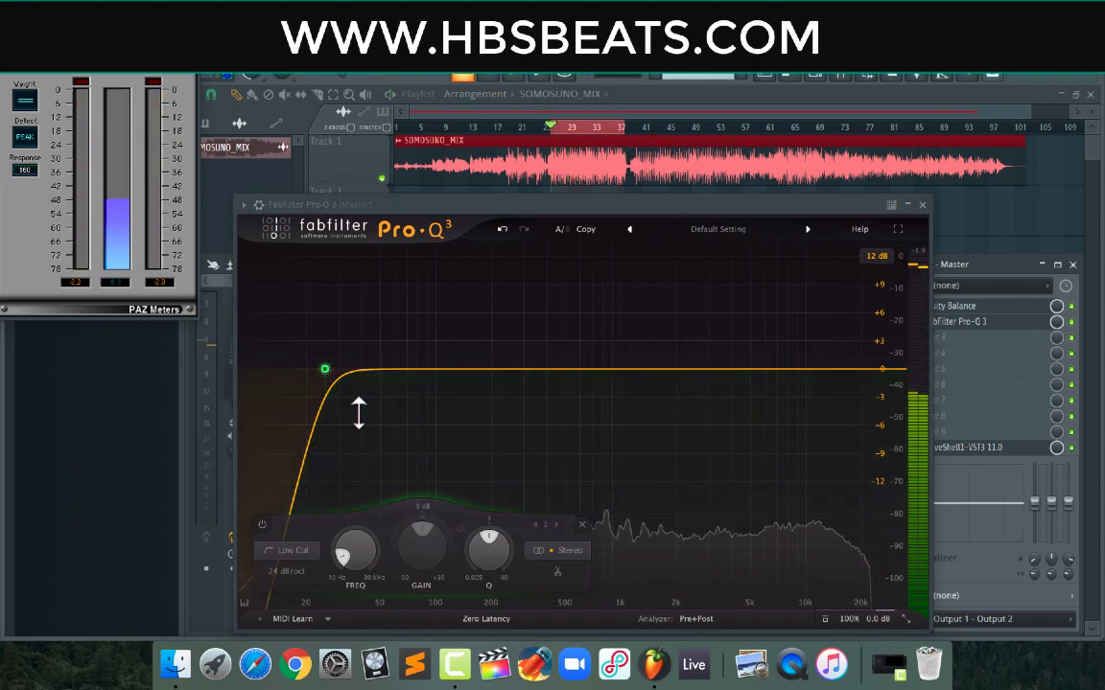
click(945, 323)
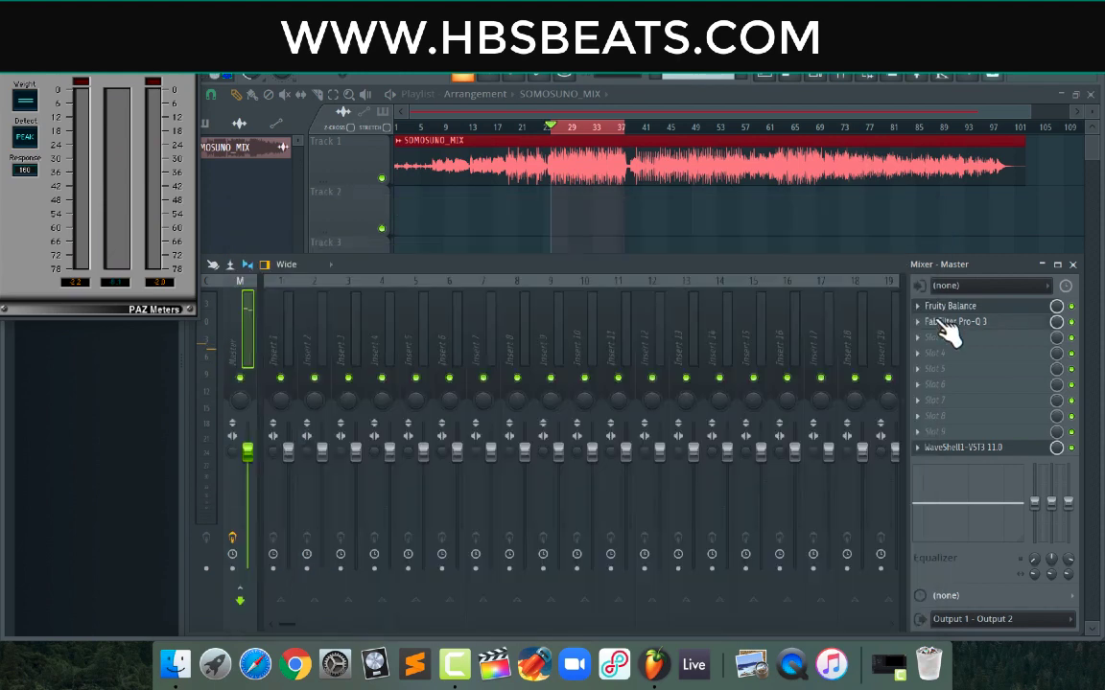
click(945, 338)
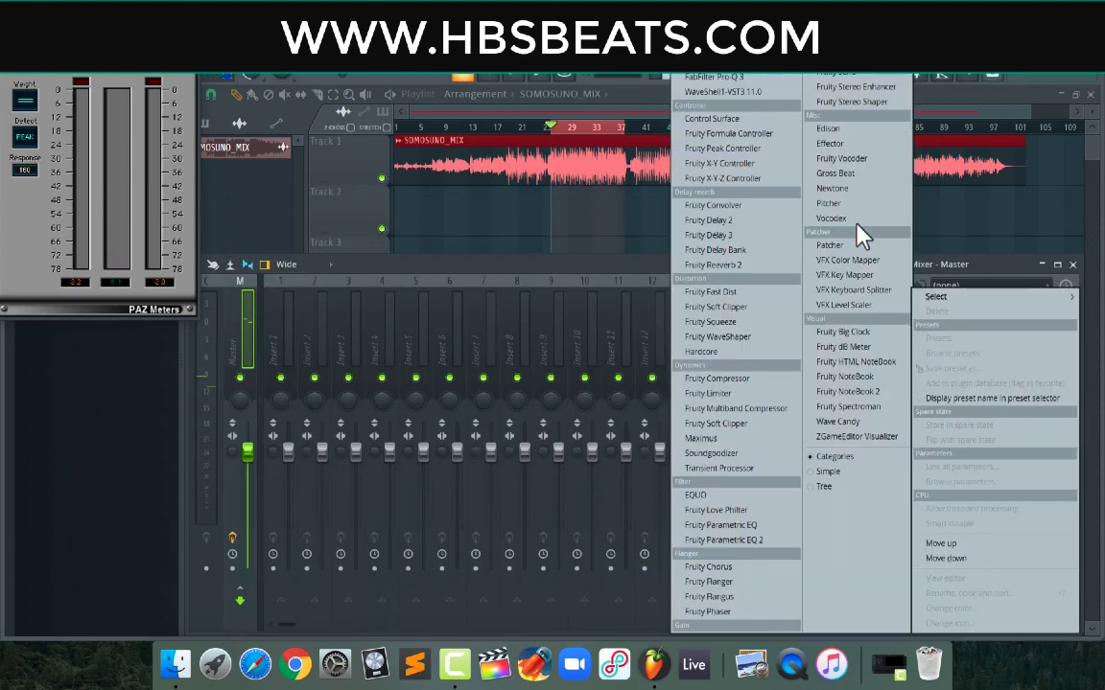
click(733, 79)
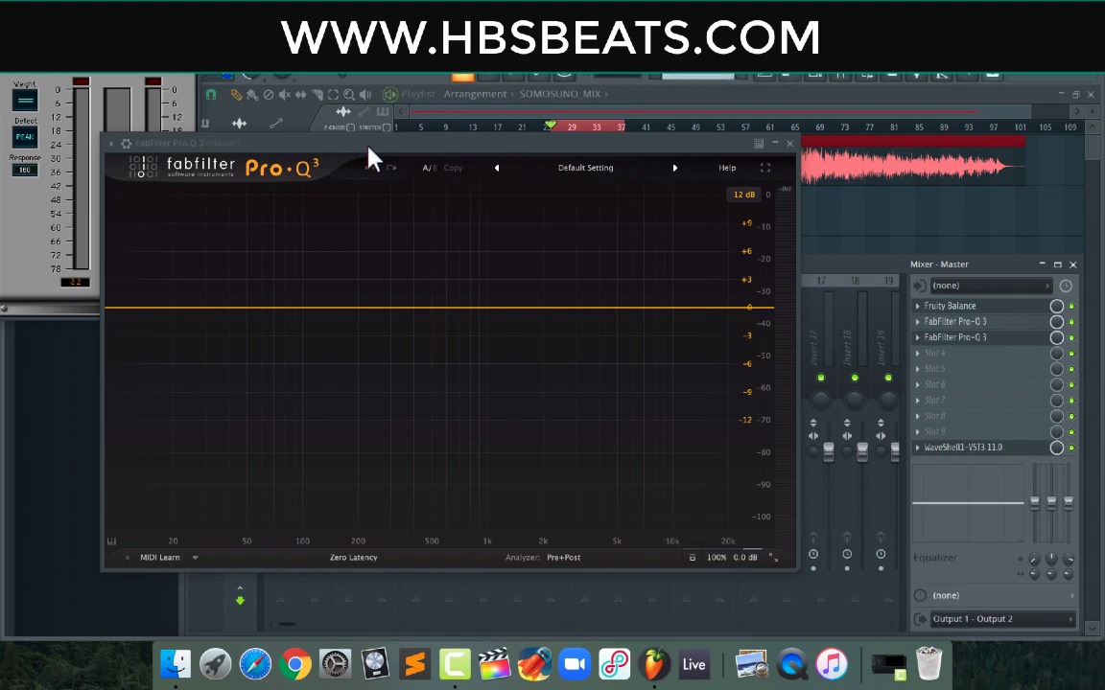
drag(365, 151, 481, 193)
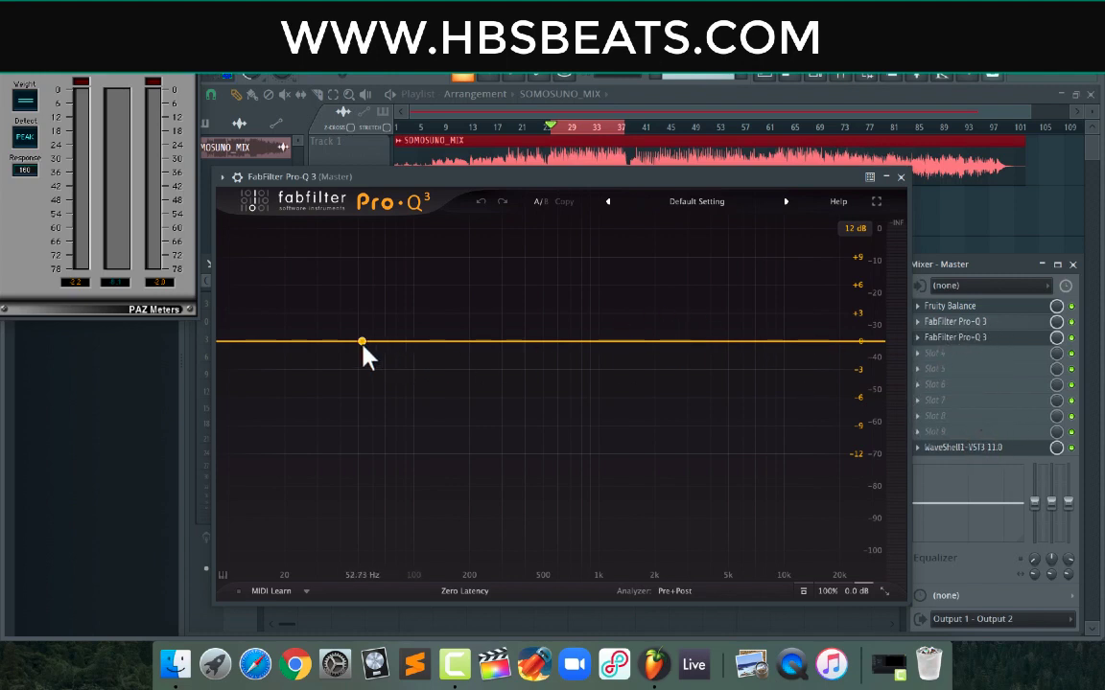
Play the selected section and add a bell boost in the second Pro-Q 3 at about 62.5 Hz, +2.18 dB, with Q about 1.22
drag(364, 347, 413, 344)
key(space)
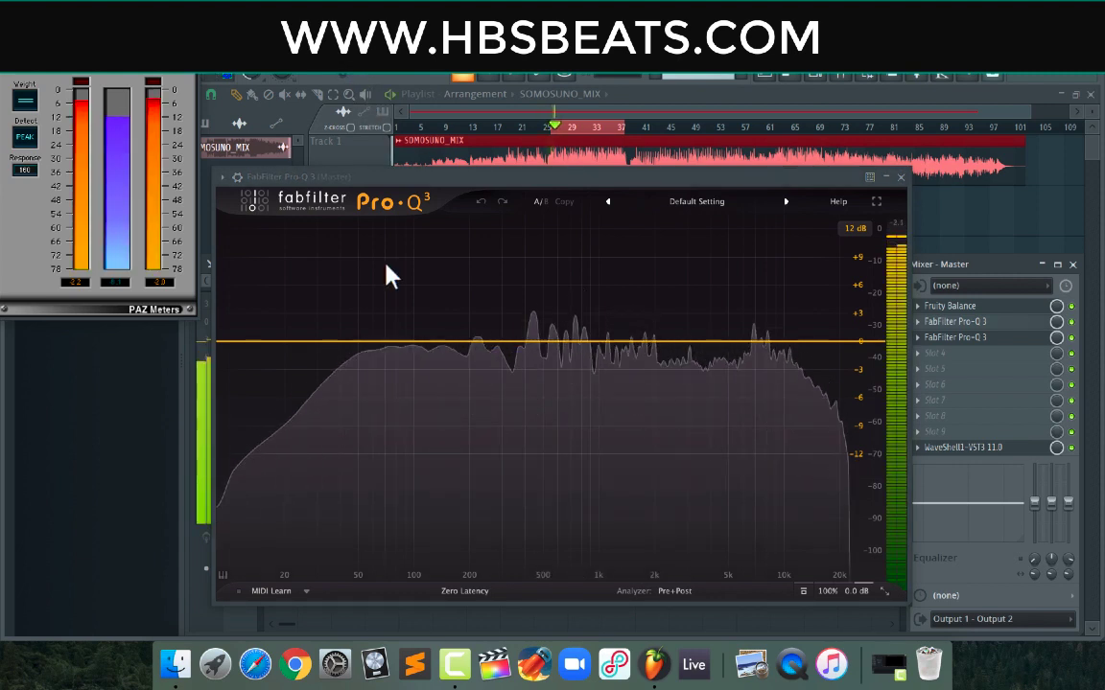
drag(377, 345, 361, 295)
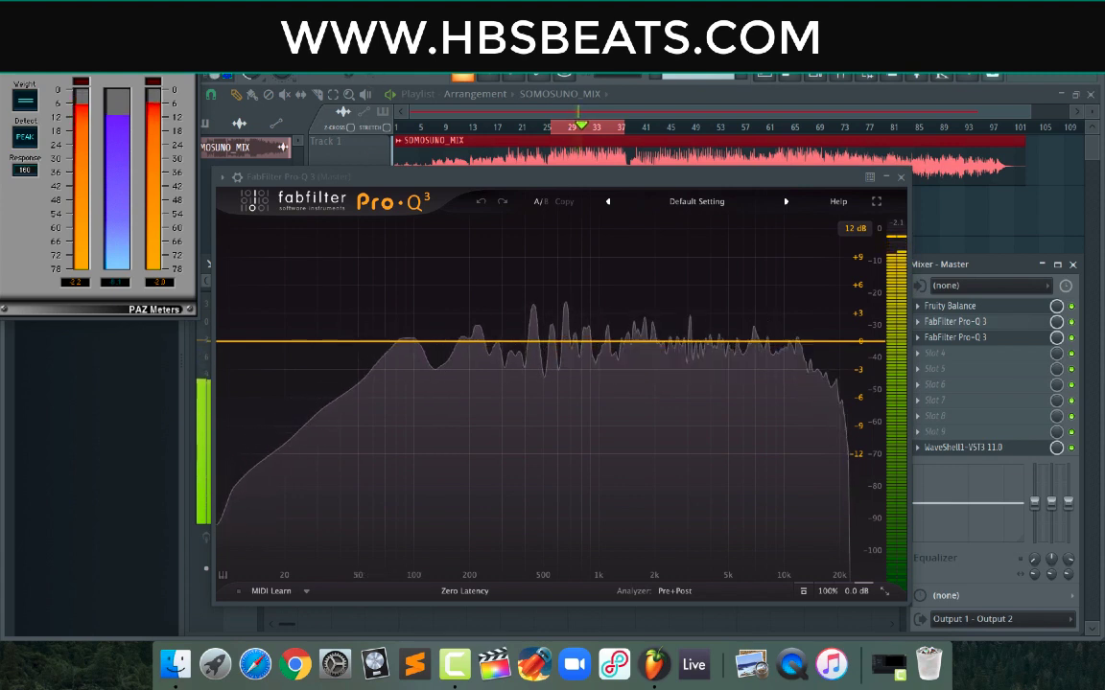
click(381, 336)
drag(380, 336, 371, 323)
scroll(371, 323, up, 1)
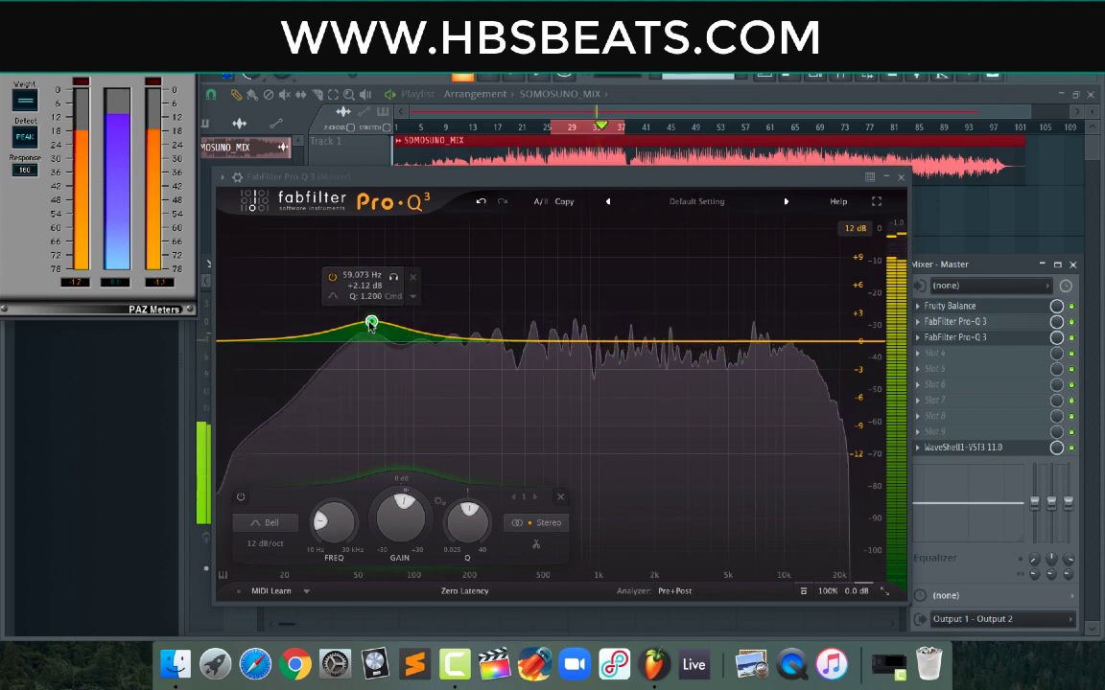
scroll(372, 323, up, 1)
drag(371, 323, 376, 322)
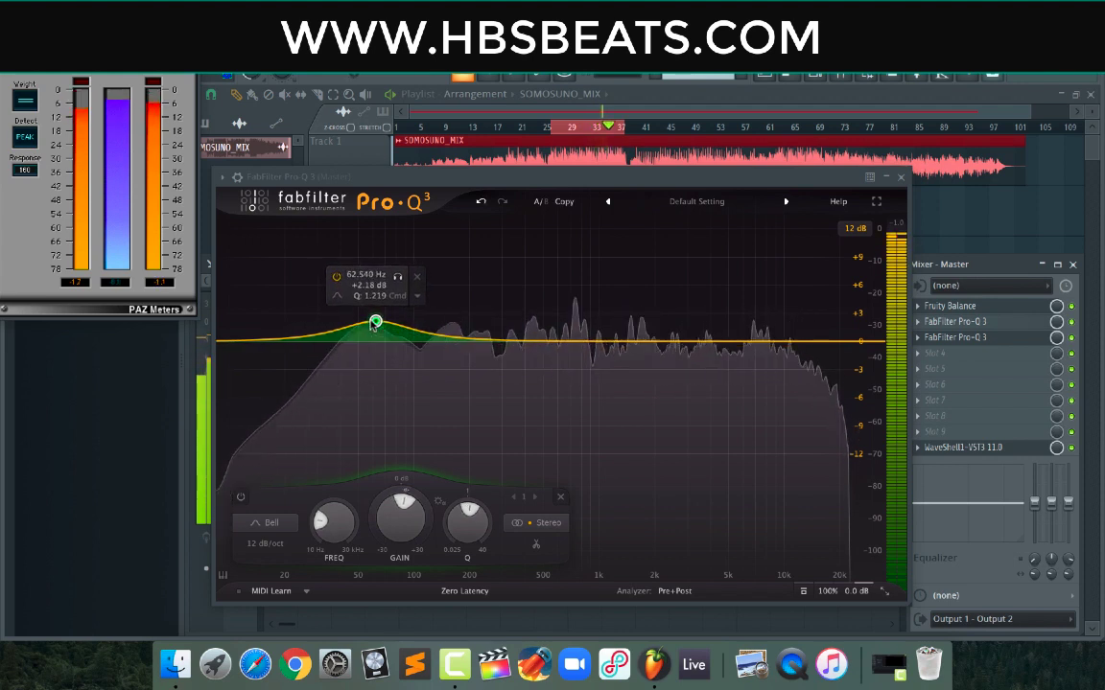
Set the bell band's frequency to 60 Hz and stop playback
double_click(366, 274)
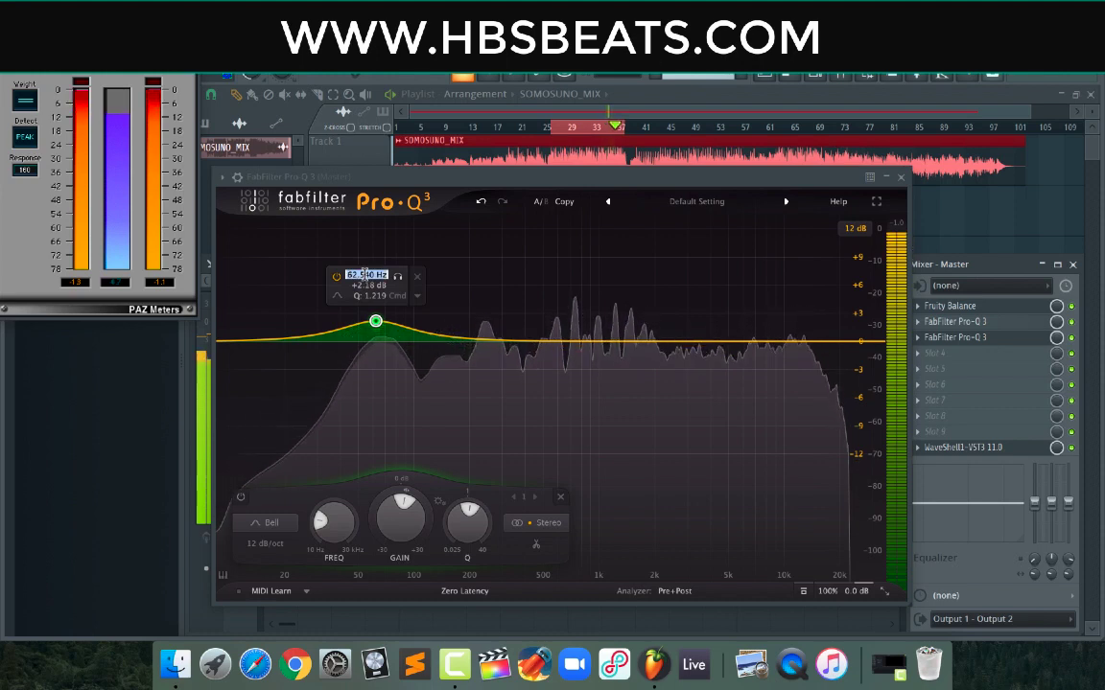
text(60)
key(Return)
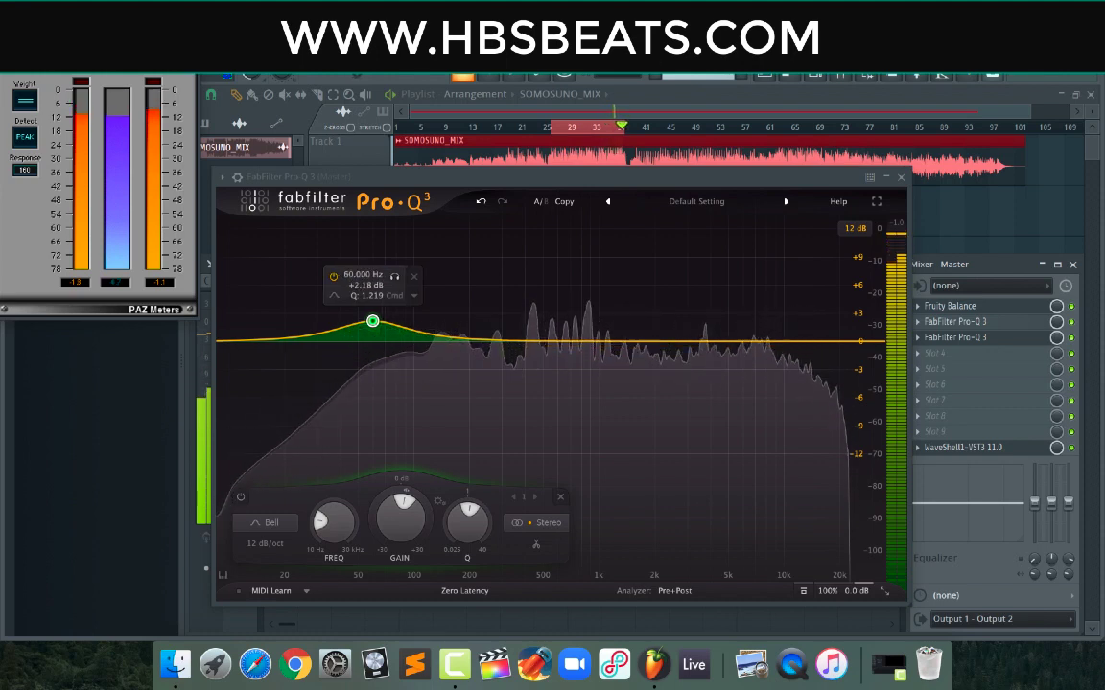
key(space)
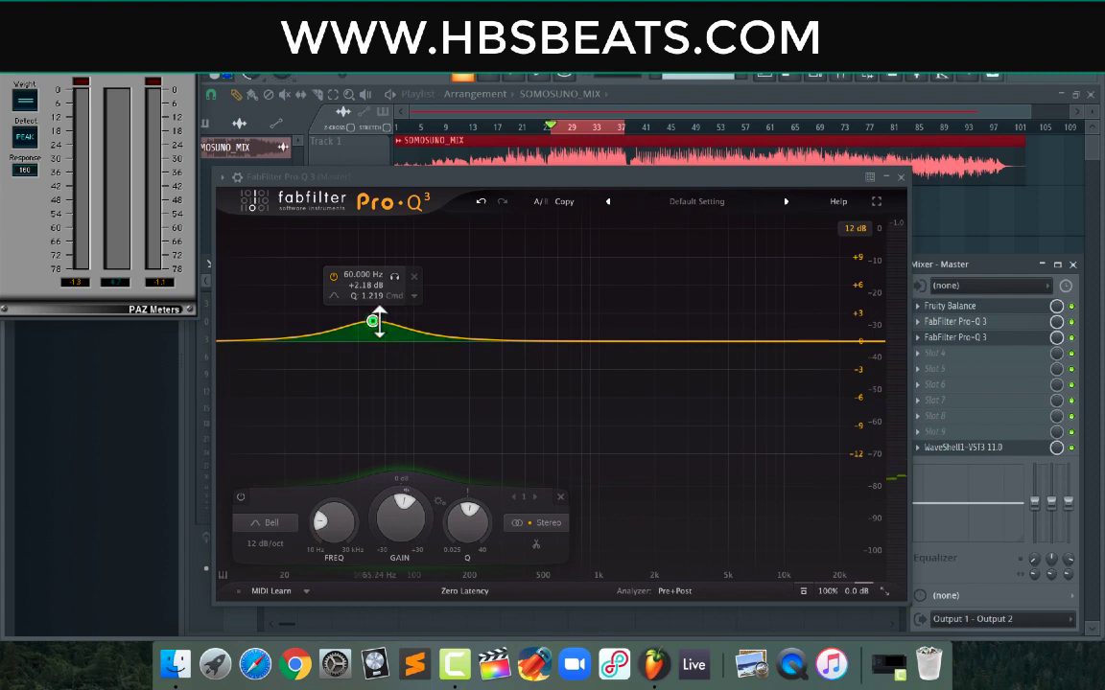
Narrow the 60 Hz bell to a Q of 2.310, set its gain to +2.00 dB and audition the selected section
key(space)
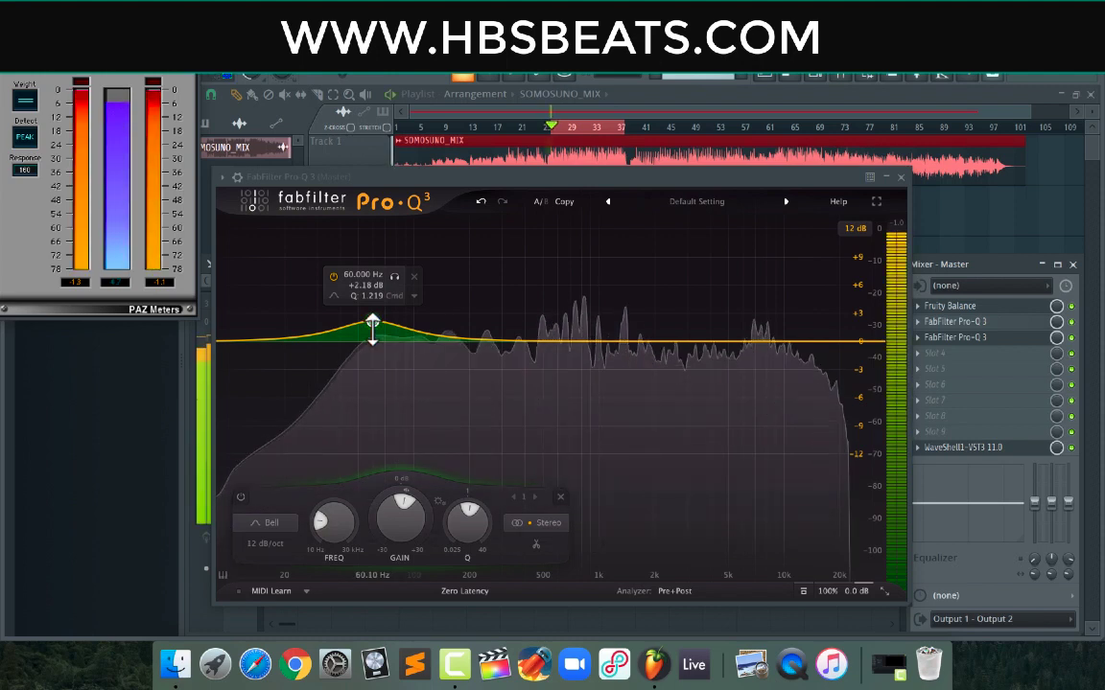
key(space)
scroll(375, 323, up, 3)
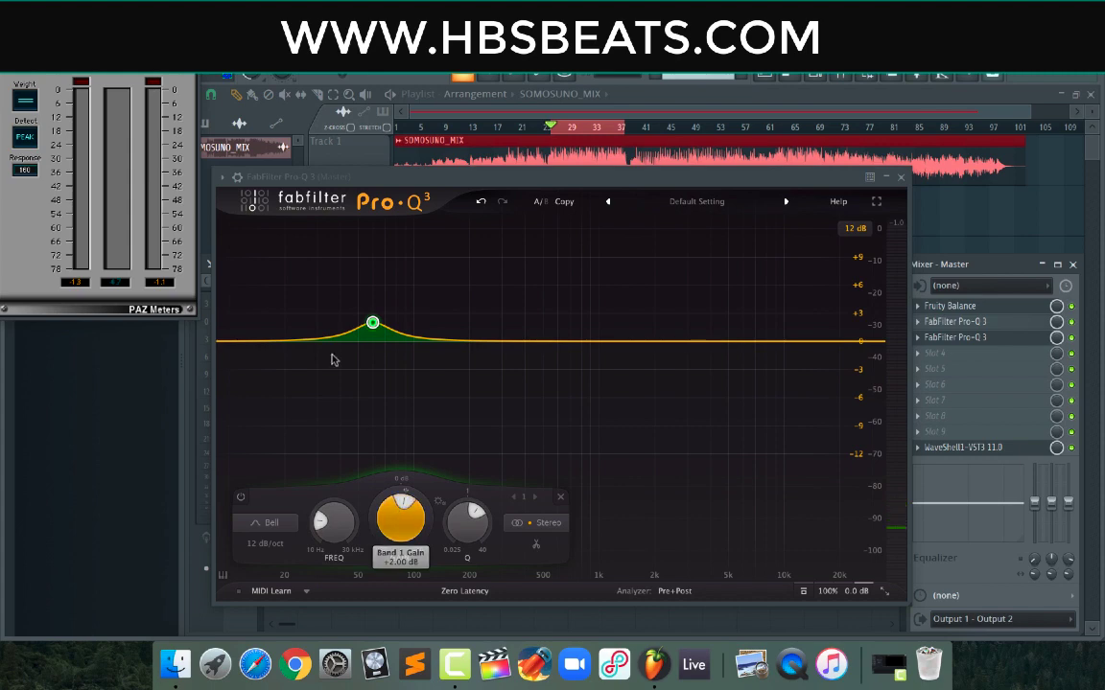
key(space)
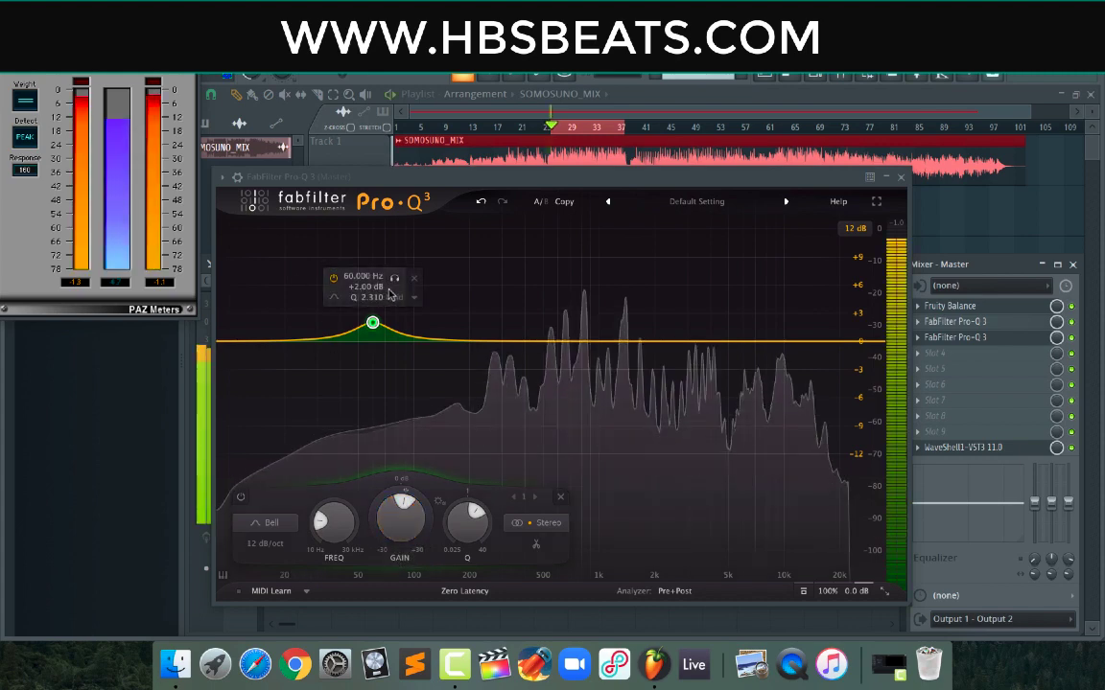
click(484, 369)
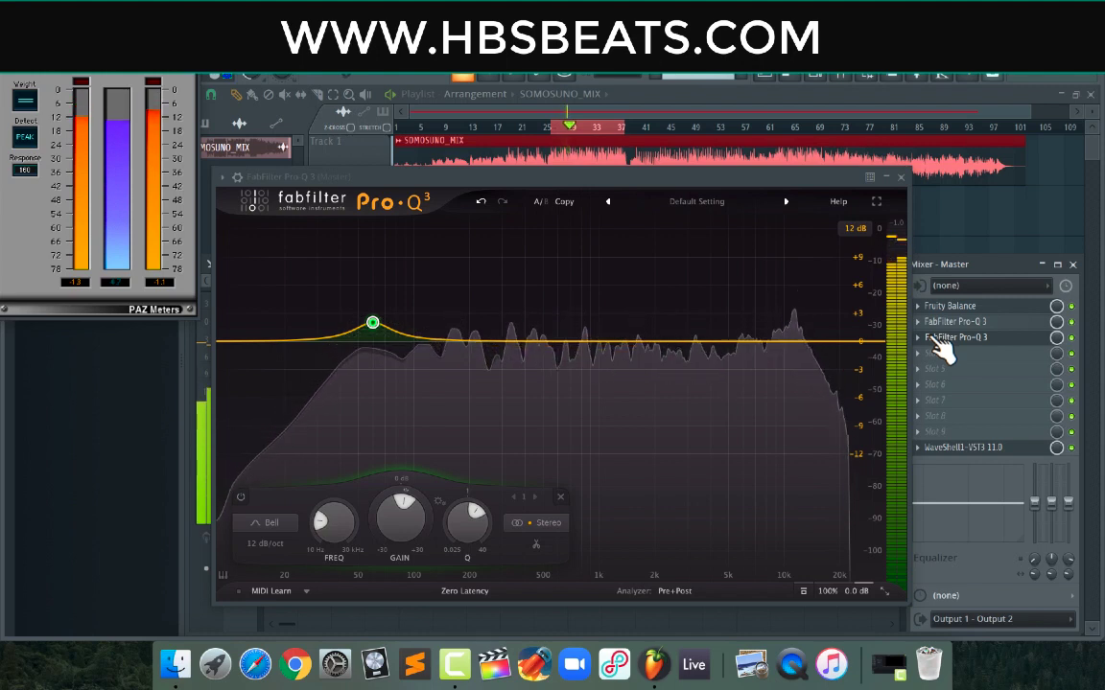
key(space)
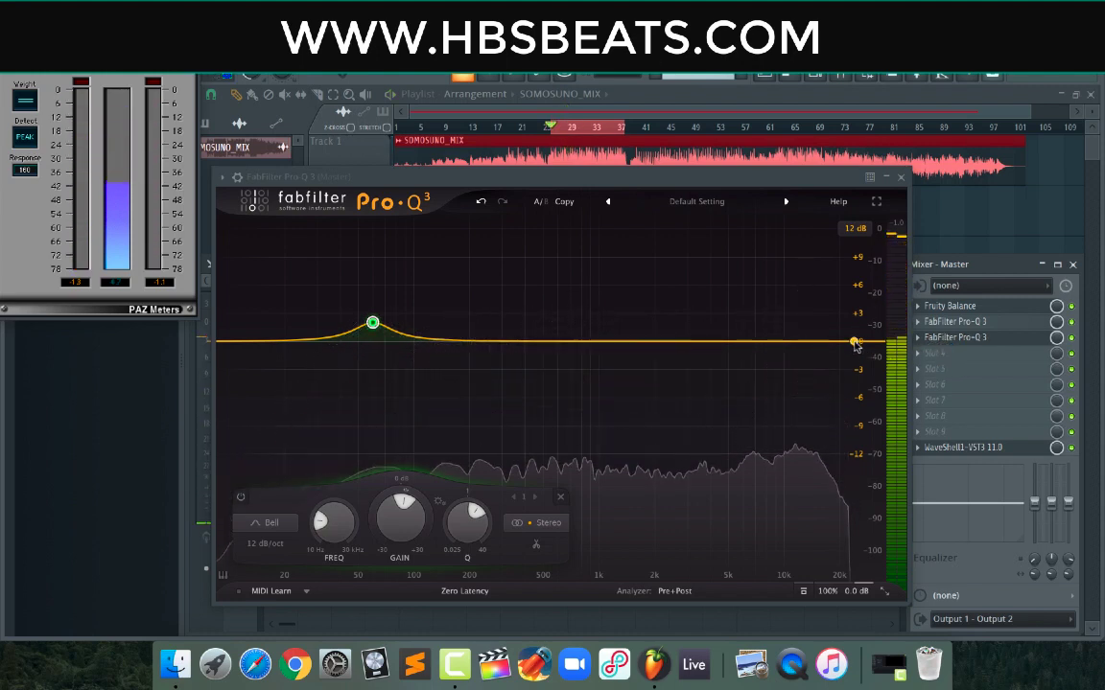
Add a high cut band at about 29.8 kHz in the second Pro-Q 3 and set its slope to 36 dB/oct
mouse_move(377, 343)
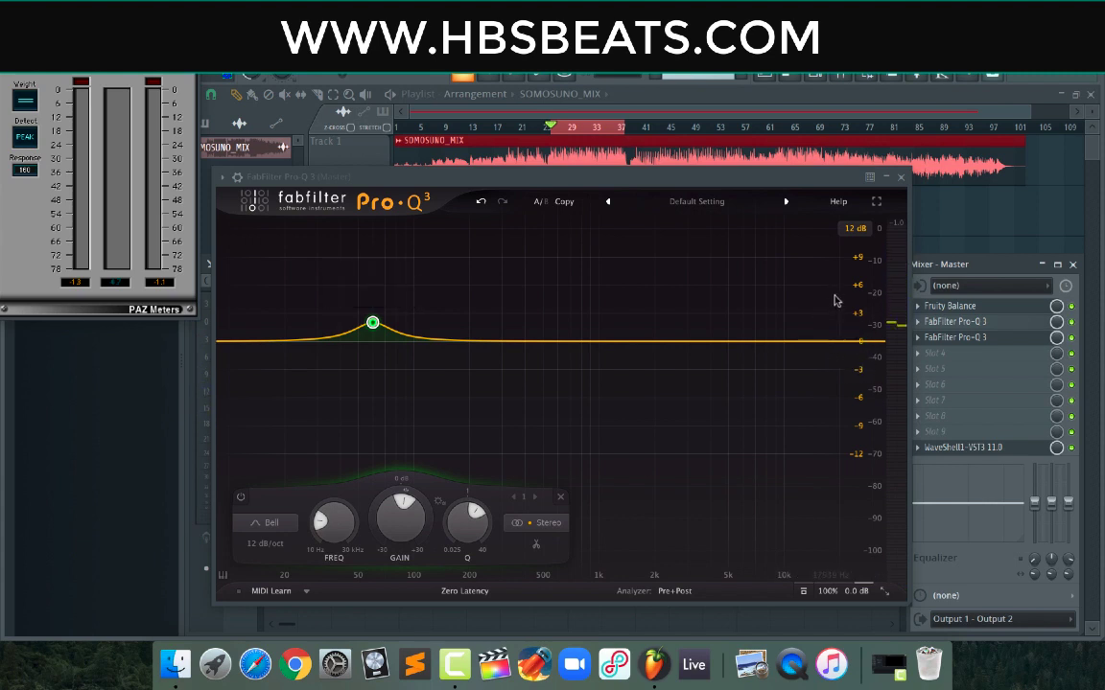
click(868, 344)
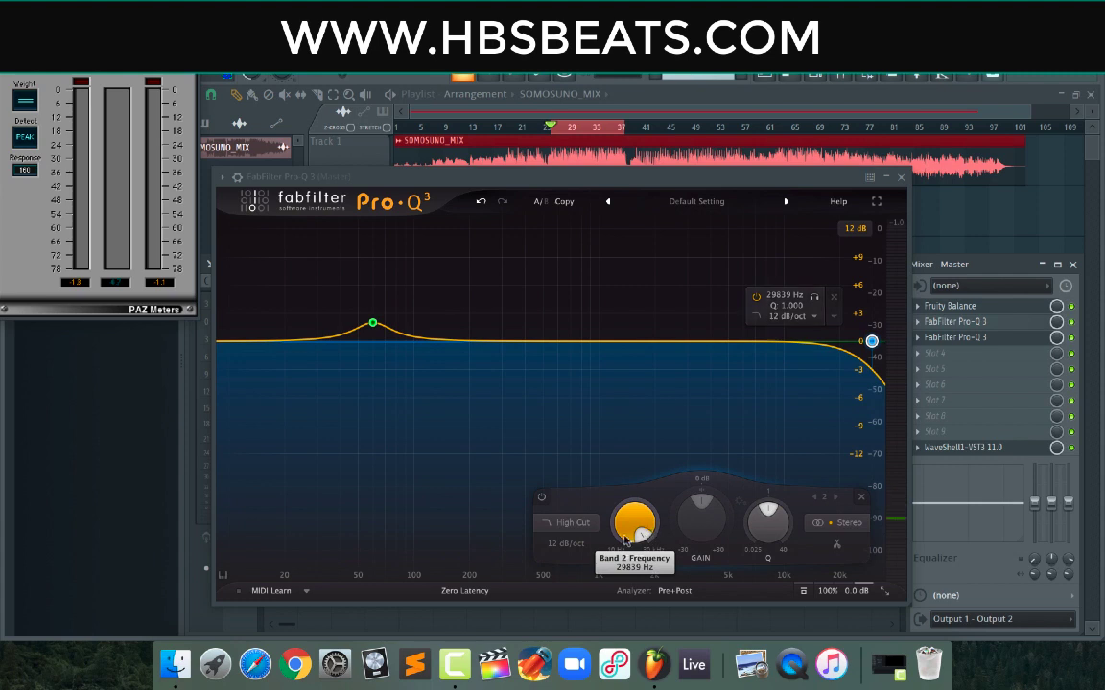
click(574, 544)
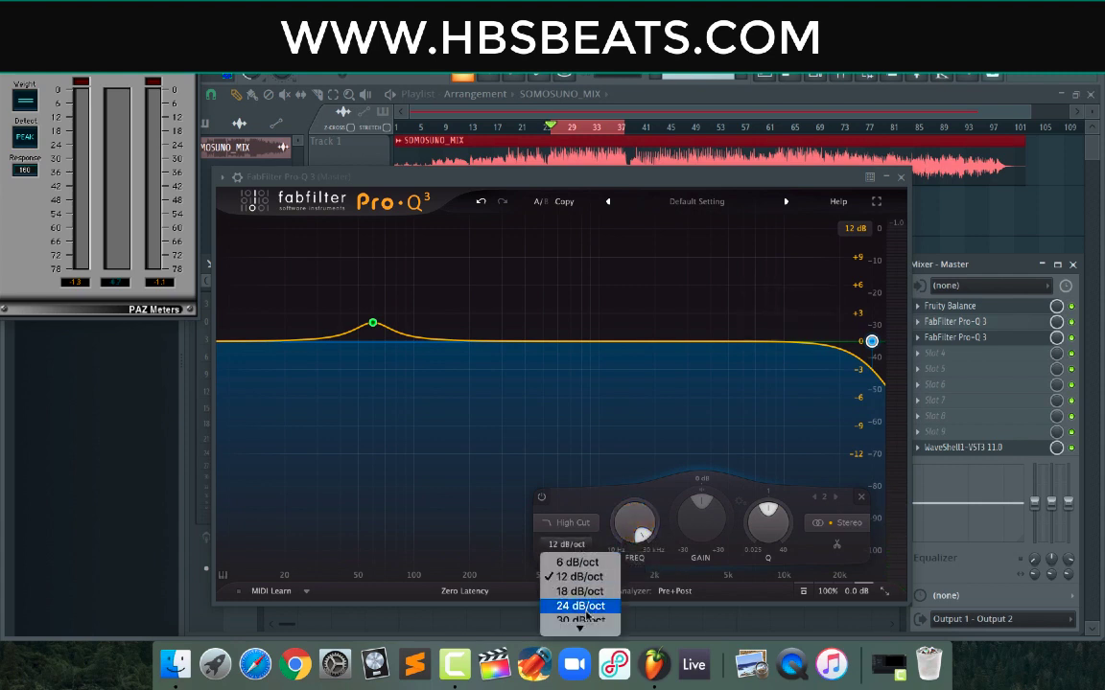
click(583, 620)
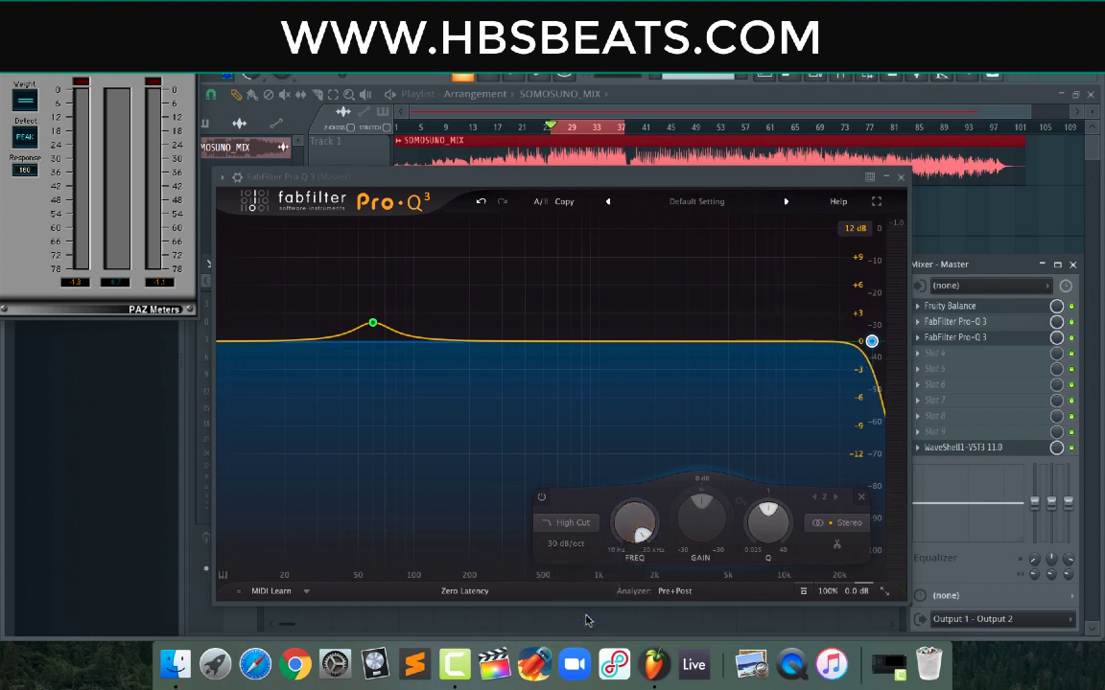
drag(614, 177, 617, 152)
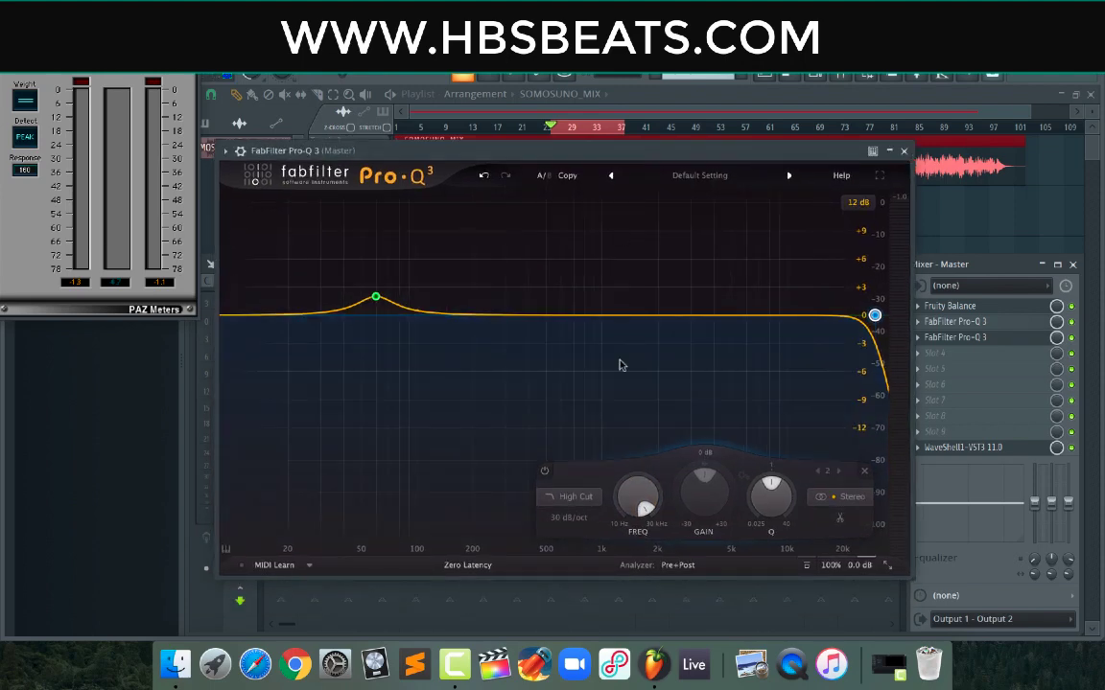
click(571, 519)
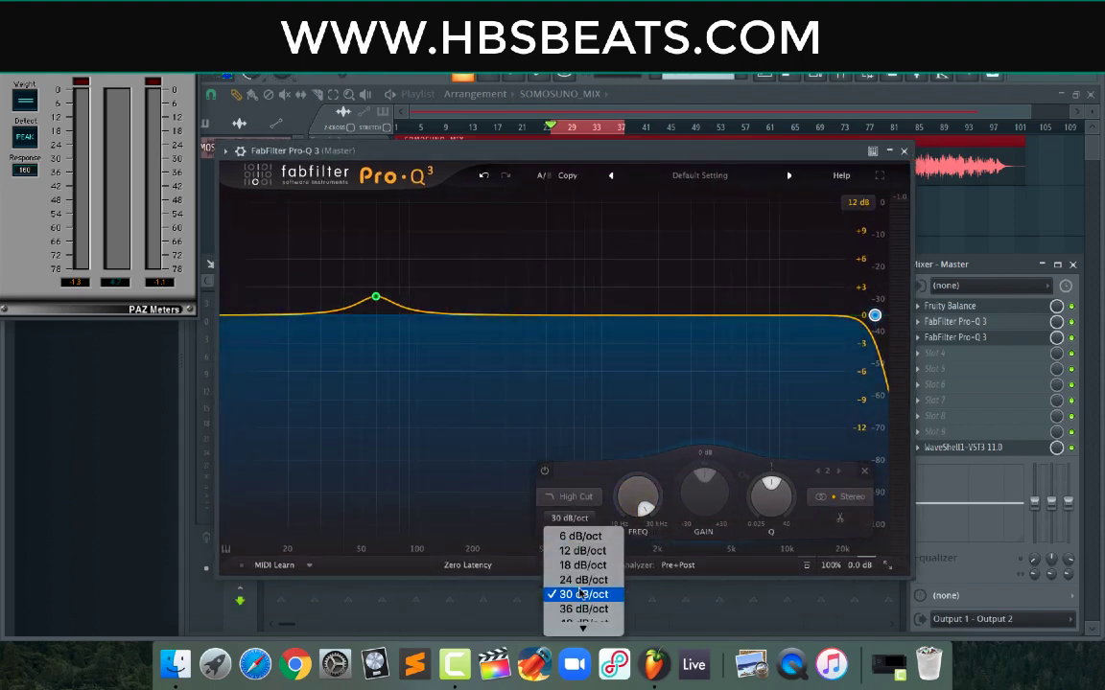
click(583, 610)
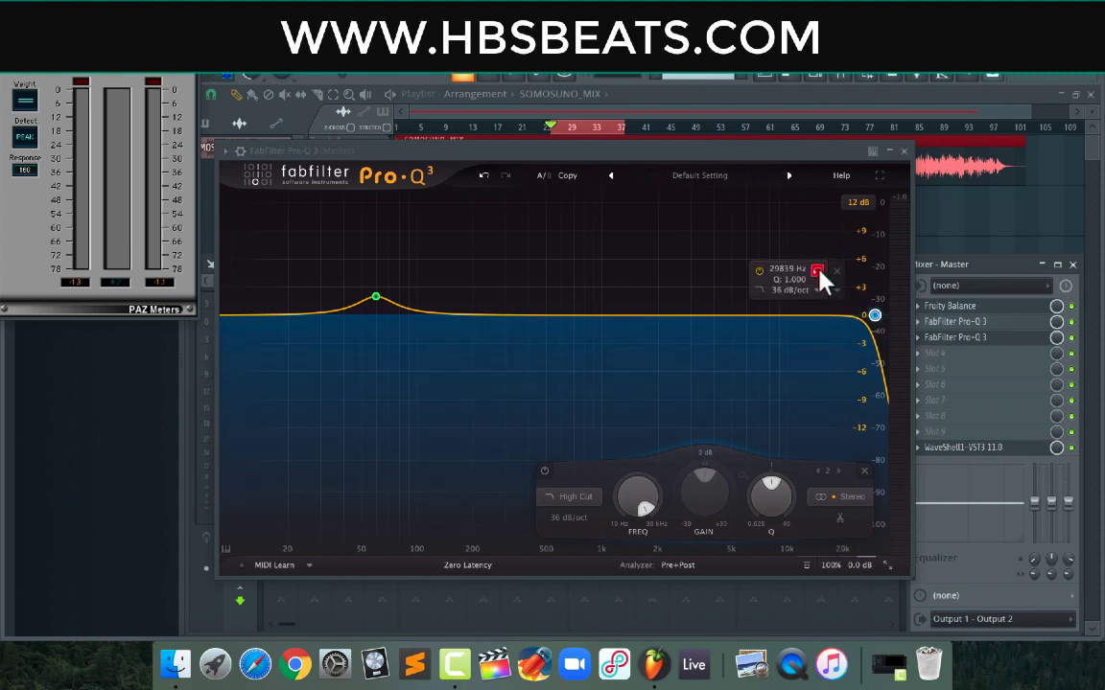
Lower the high cut frequency to about 16.7 kHz while soloing the removed highs during playback
drag(818, 271, 770, 278)
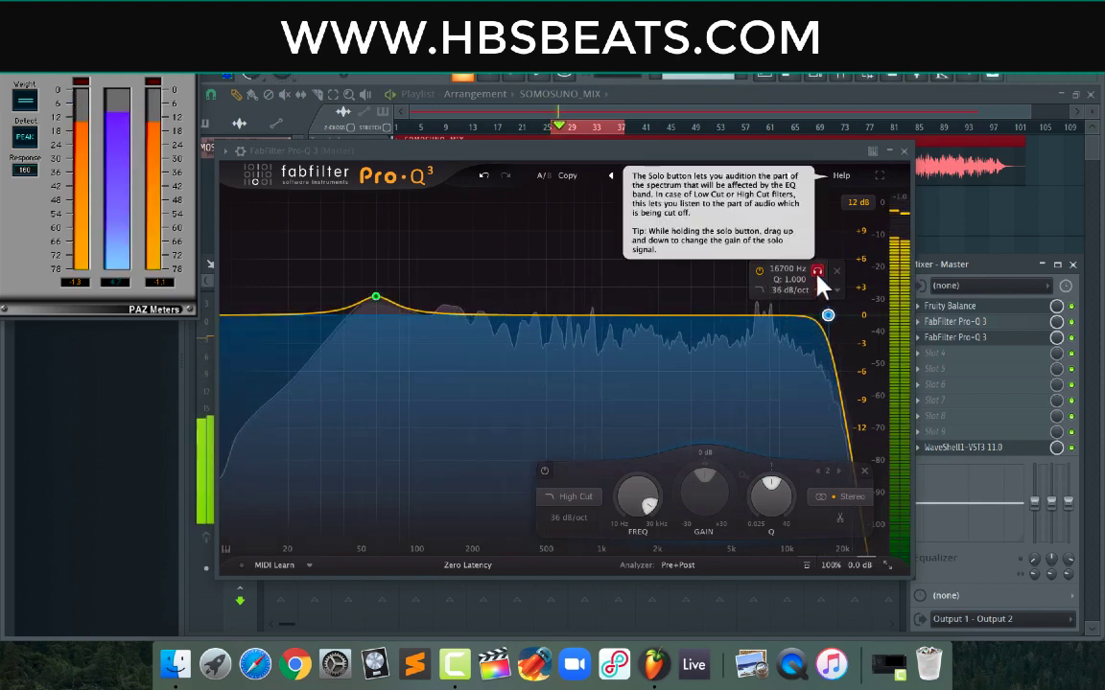
drag(818, 276, 819, 279)
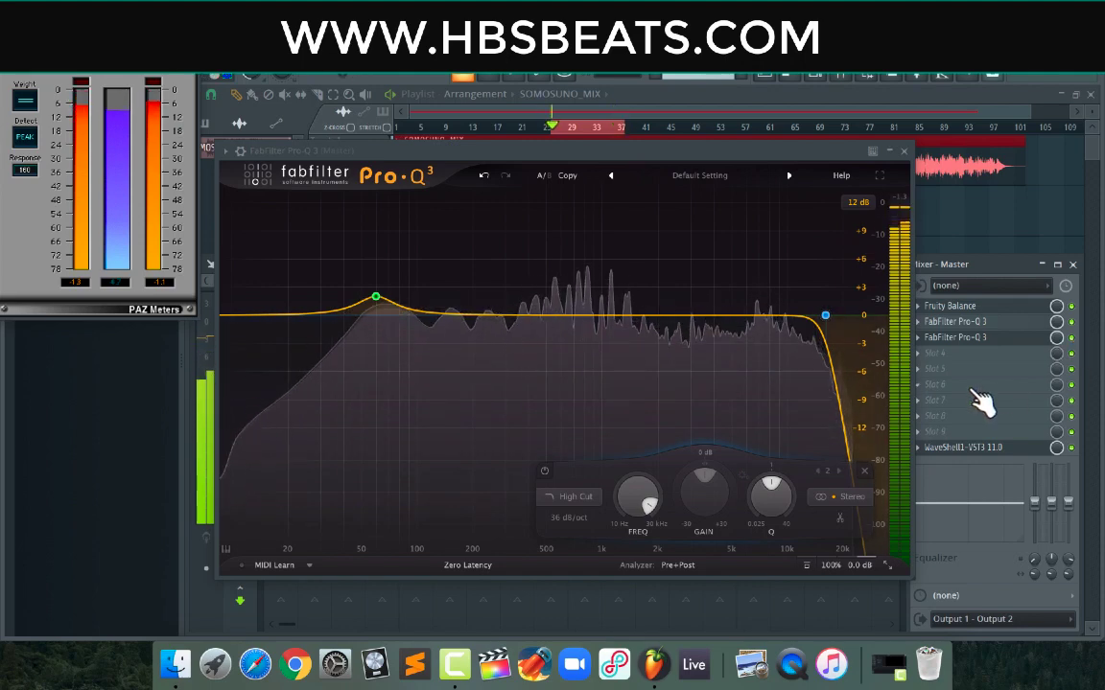
Stop playback, reopen the second Pro-Q 3 and audition the selected section against its frequency spectrum
key(space)
click(903, 151)
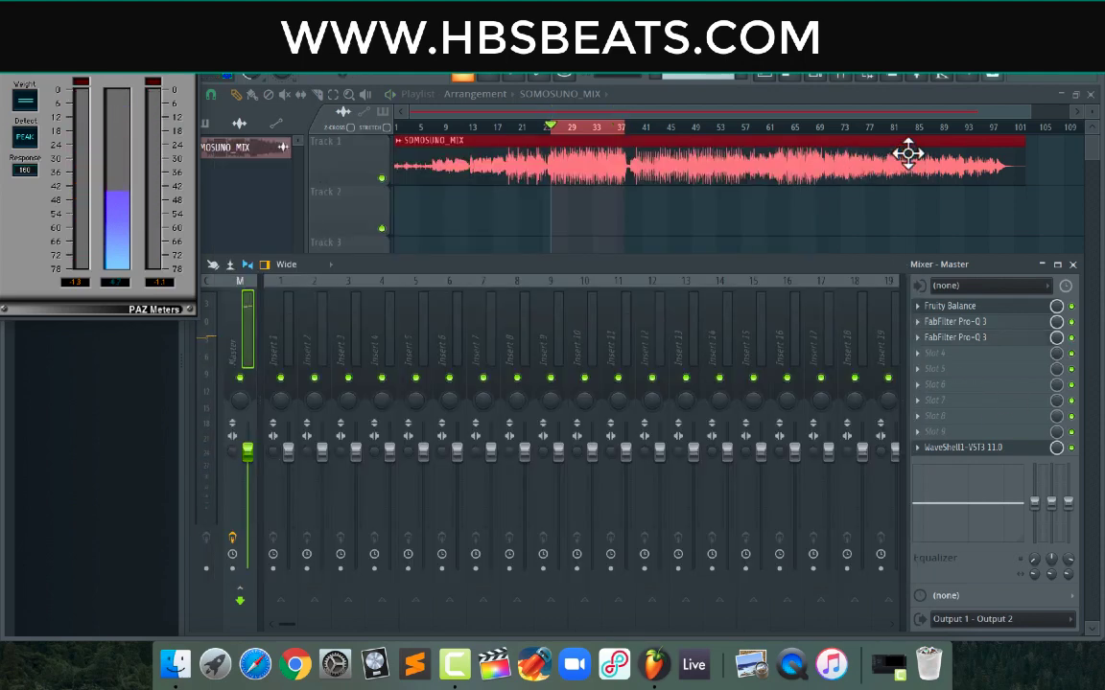
click(985, 338)
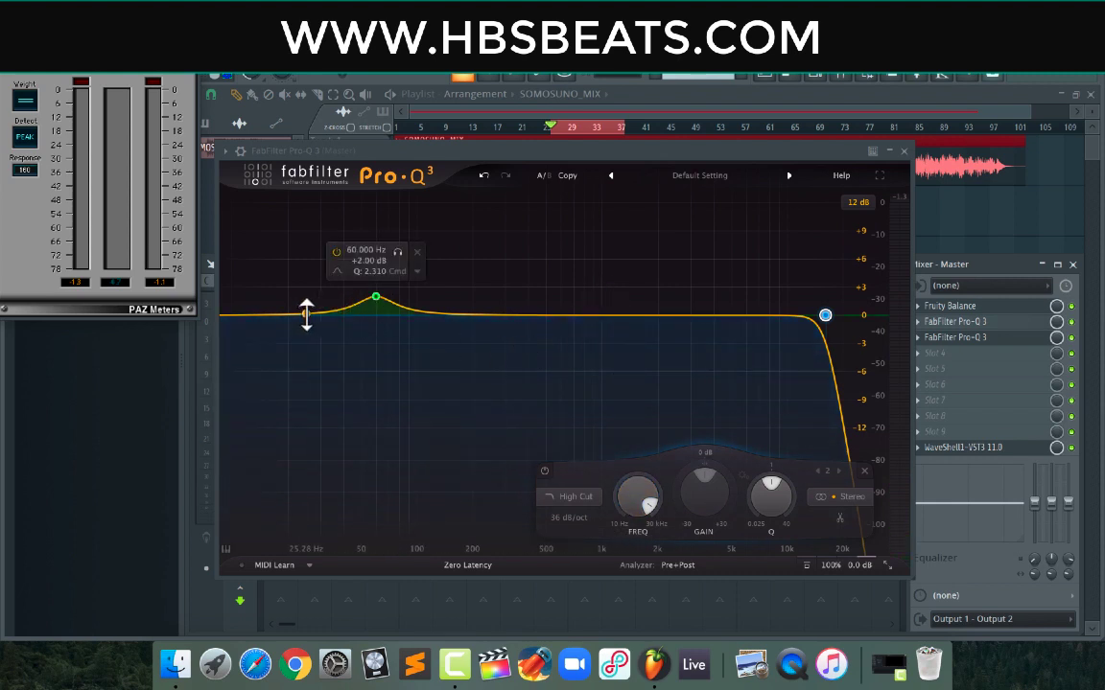
key(space)
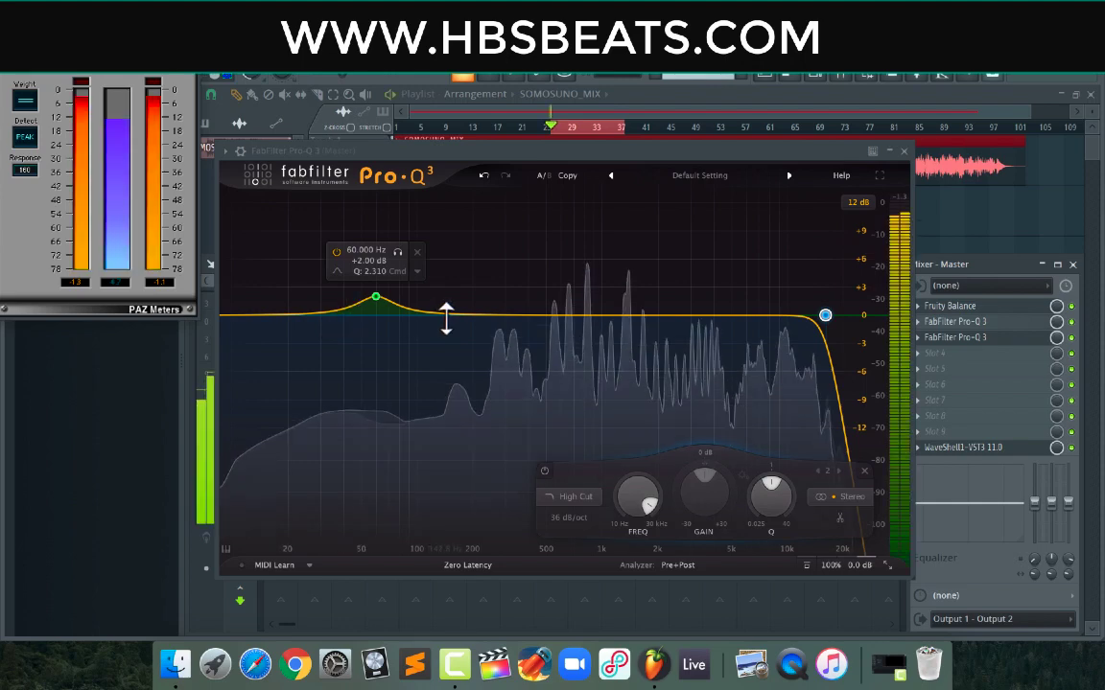
mouse_move(513, 327)
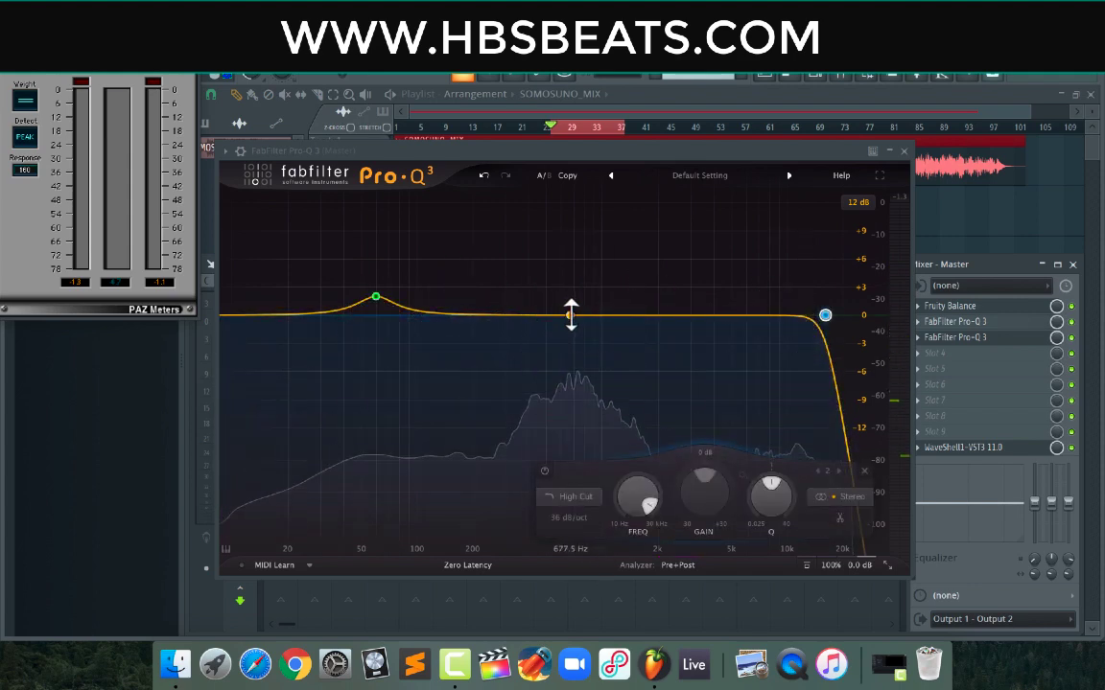
Add a bell cut of about -1.42 dB at about 706 Hz with a Q of 2.028 and audition the section
drag(570, 319, 571, 335)
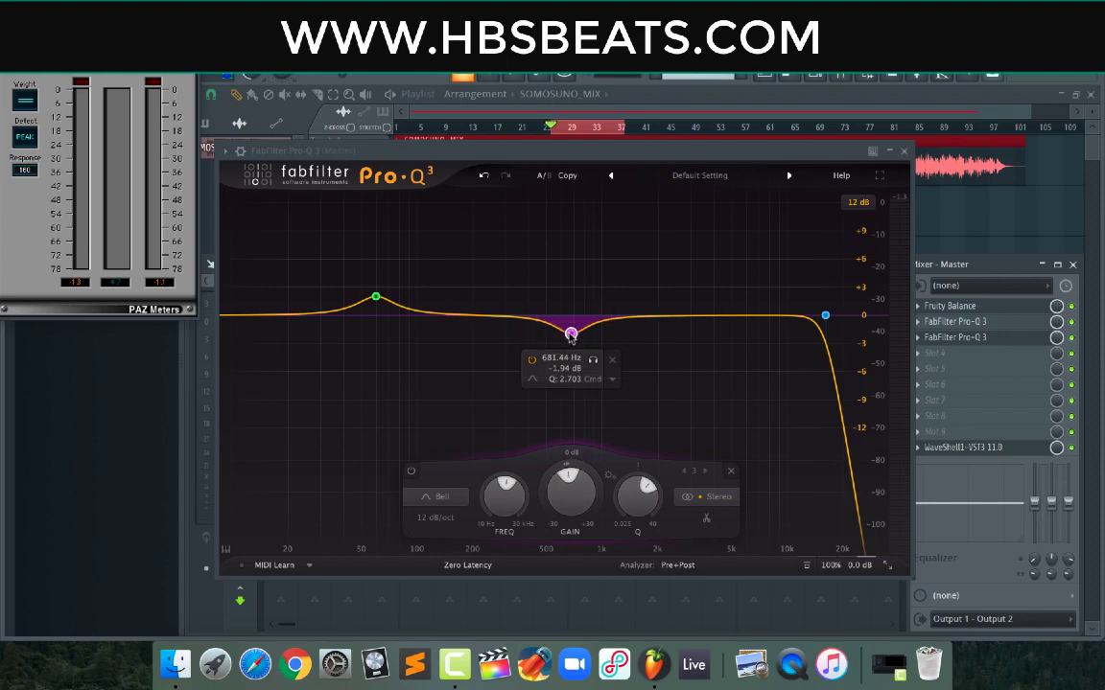
drag(571, 334, 573, 330)
key(space)
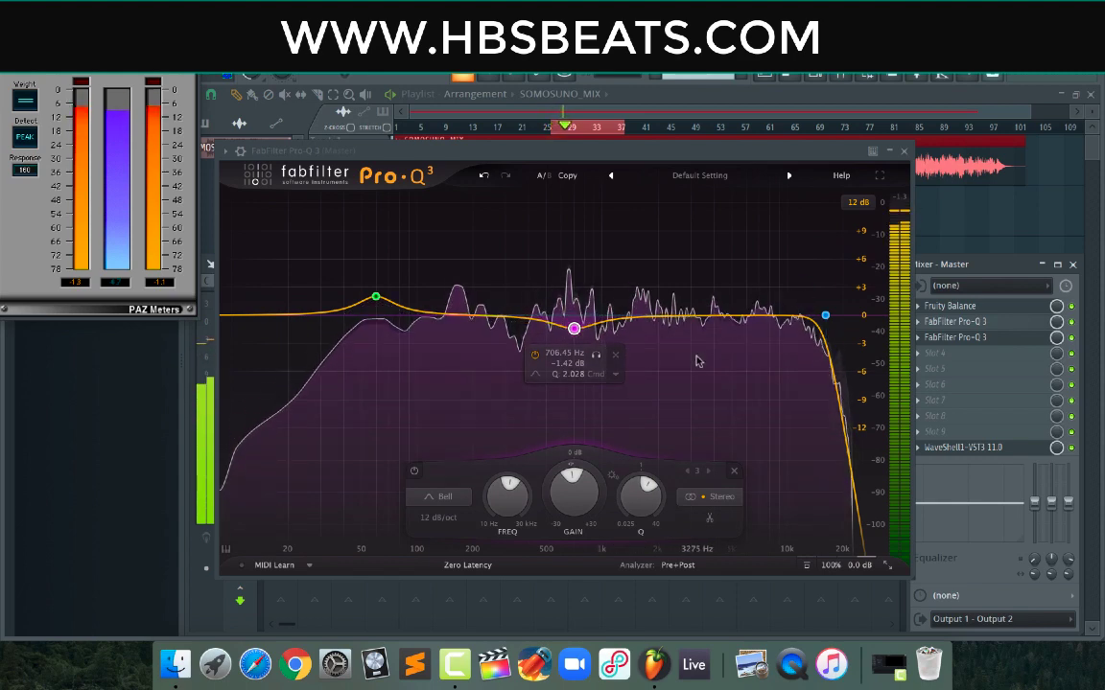
drag(697, 360, 741, 354)
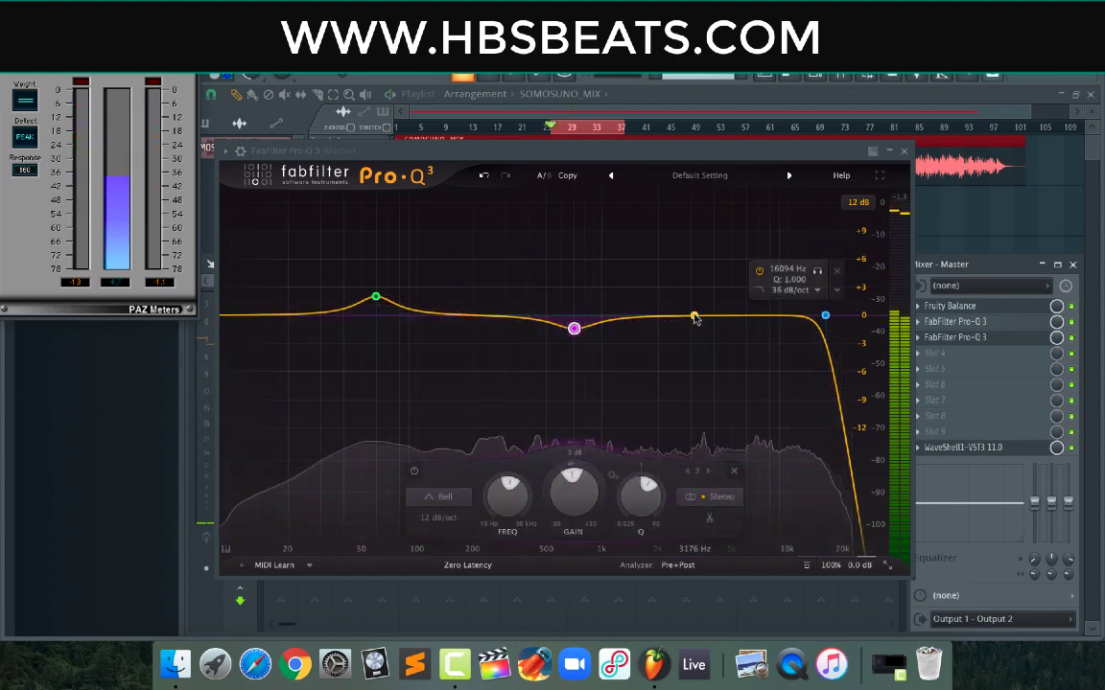
key(space)
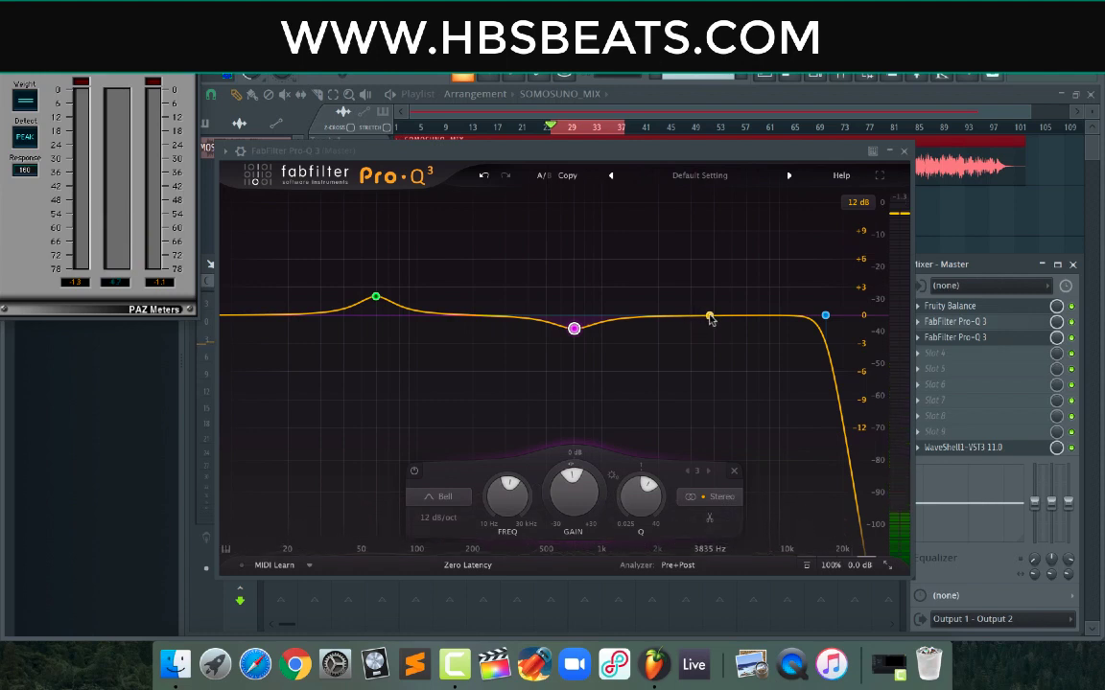
Add a bell boost at about 4 kHz with a Q of 2.055 and a gain of 2 dB
mouse_move(707, 317)
mouse_down()
mouse_move(708, 296)
mouse_move(715, 301)
mouse_up()
scroll(707, 295, up, 3)
scroll(707, 295, down, 3)
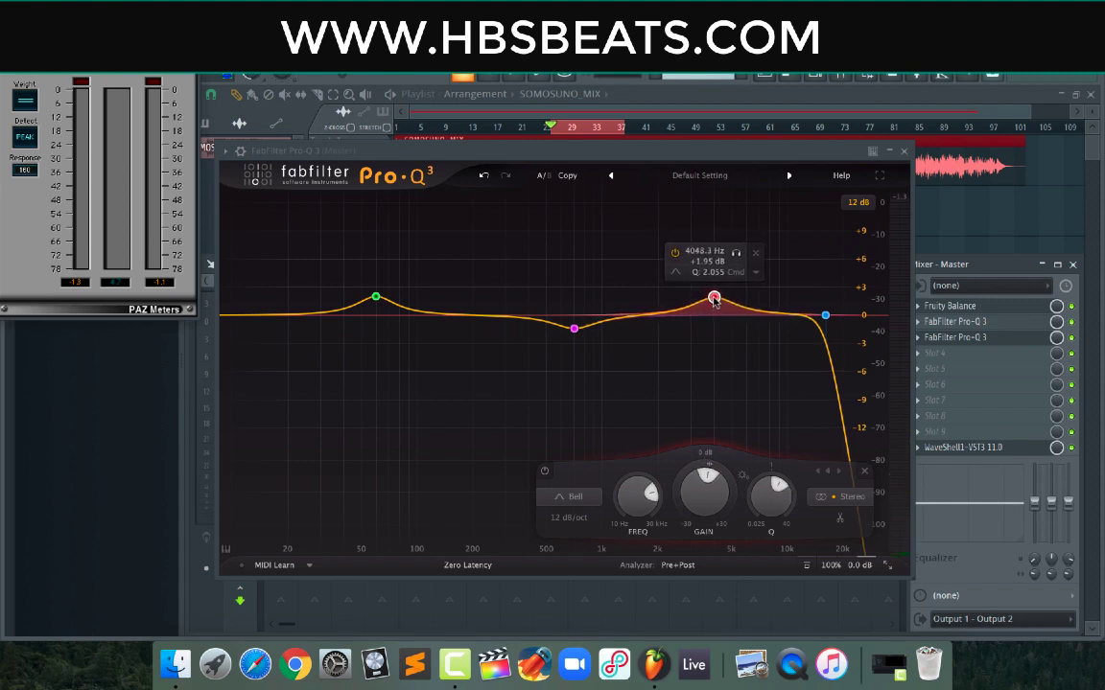
key(space)
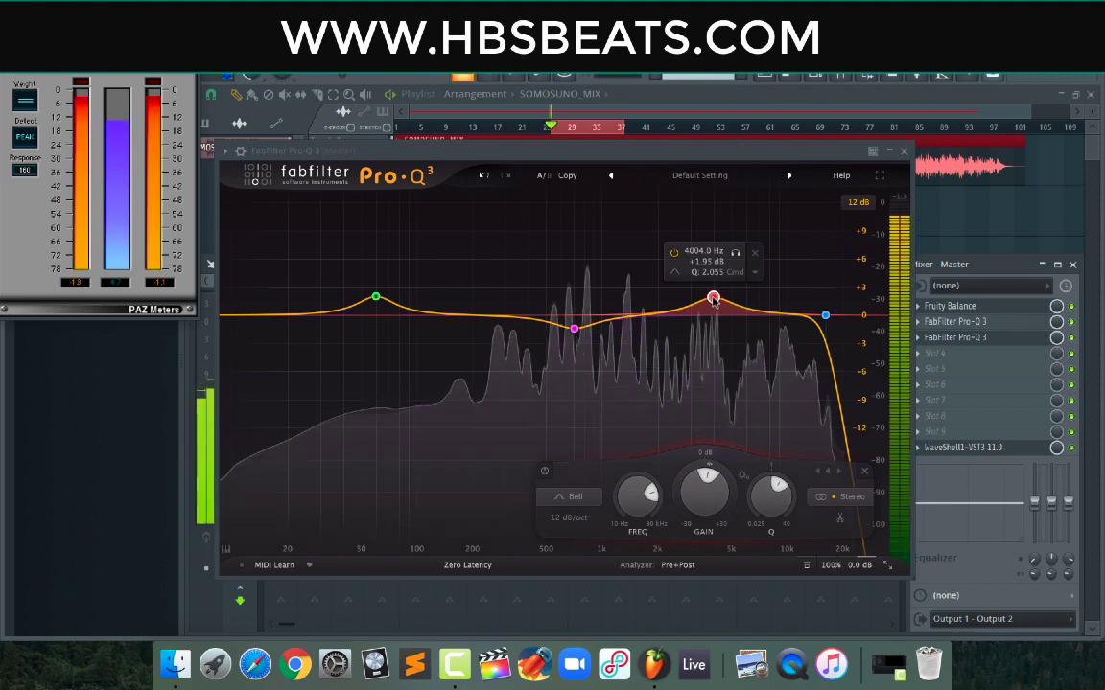
key(space)
mouse_move(710, 496)
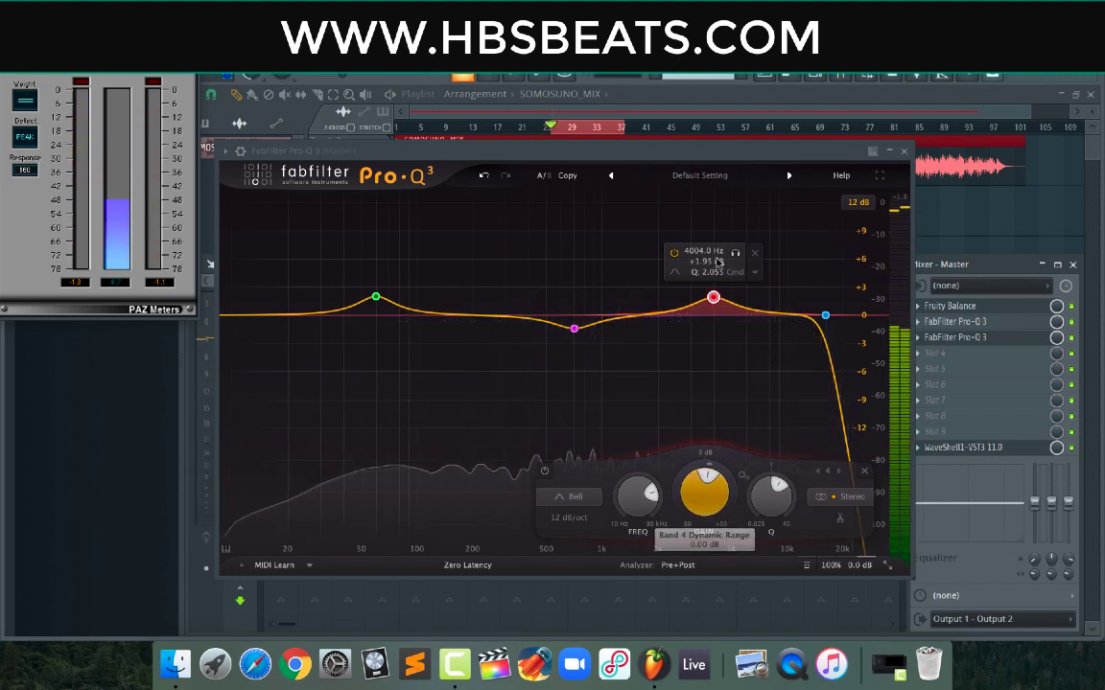
double_click(706, 252)
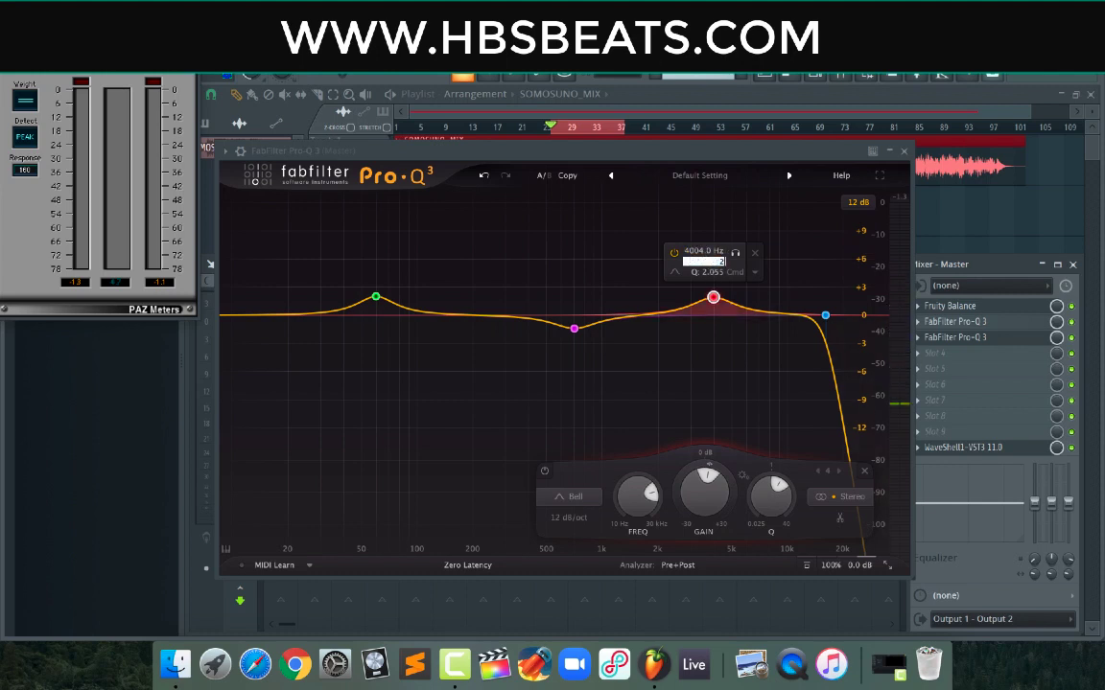
Play the section to compare the sound with the EQs switched on and off, and close the second Pro-Q 3
key(space)
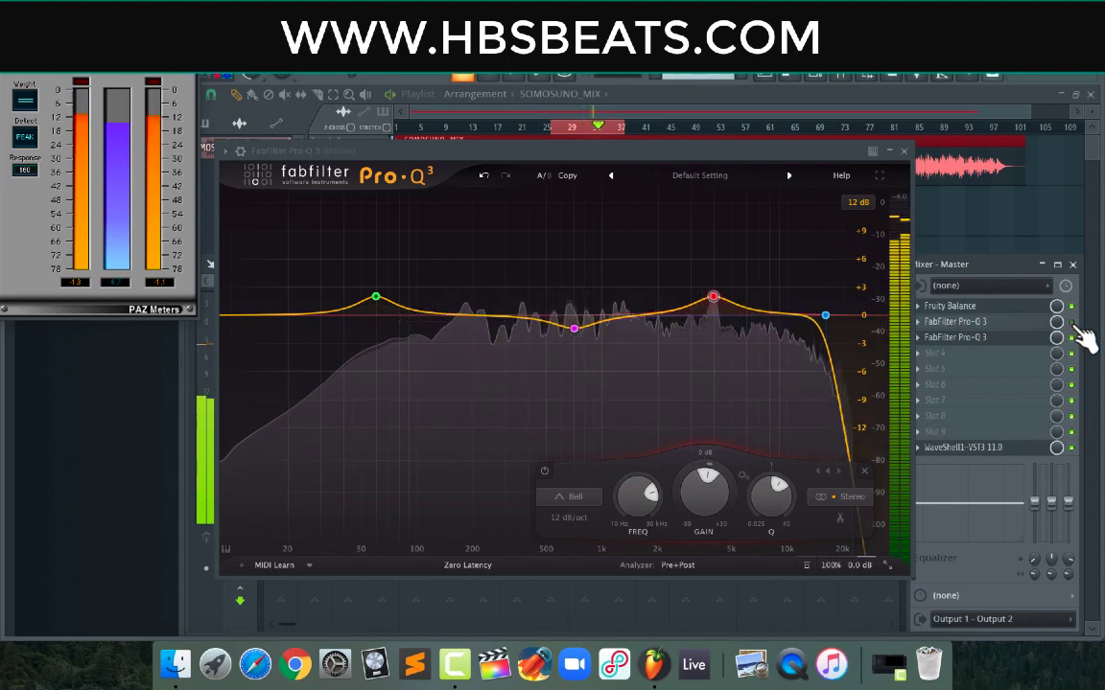
key(space)
click(903, 151)
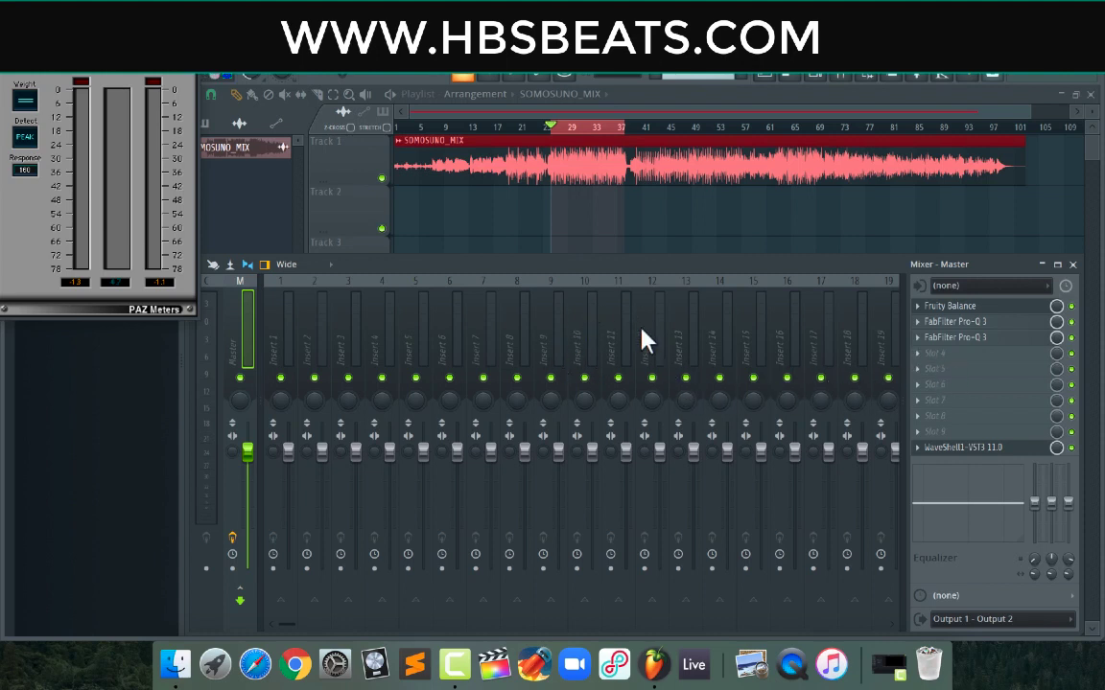
Load WaveShell1-VST3 11.0 into the Master track's slot 4 and open its list of Waves plugins
click(940, 357)
click(738, 93)
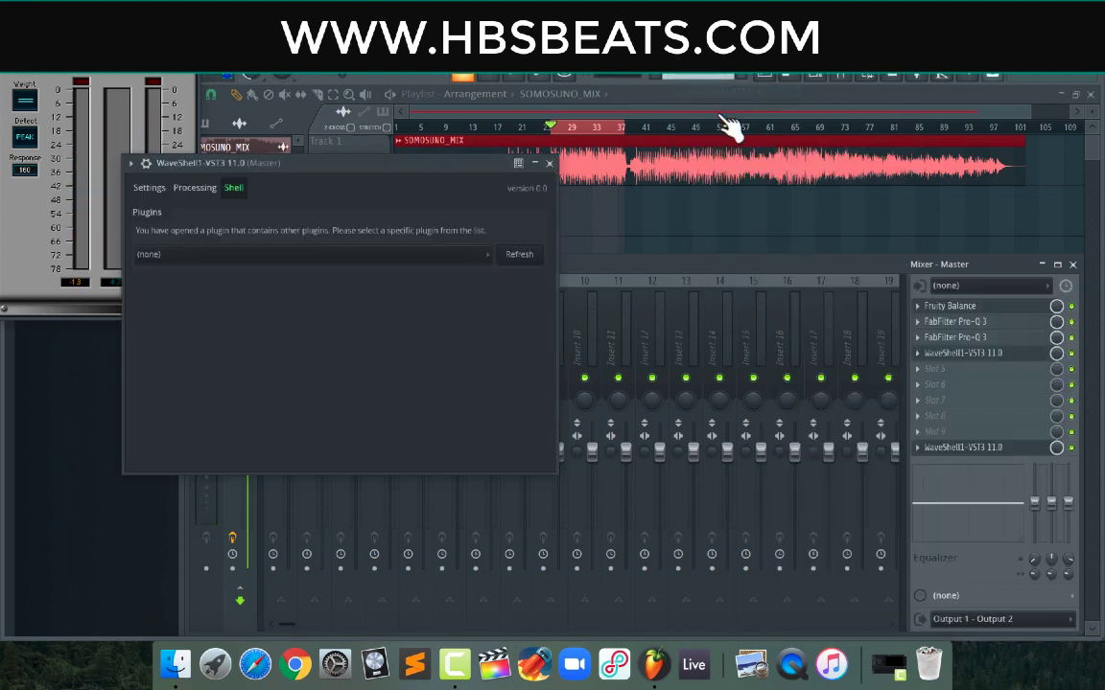
click(408, 257)
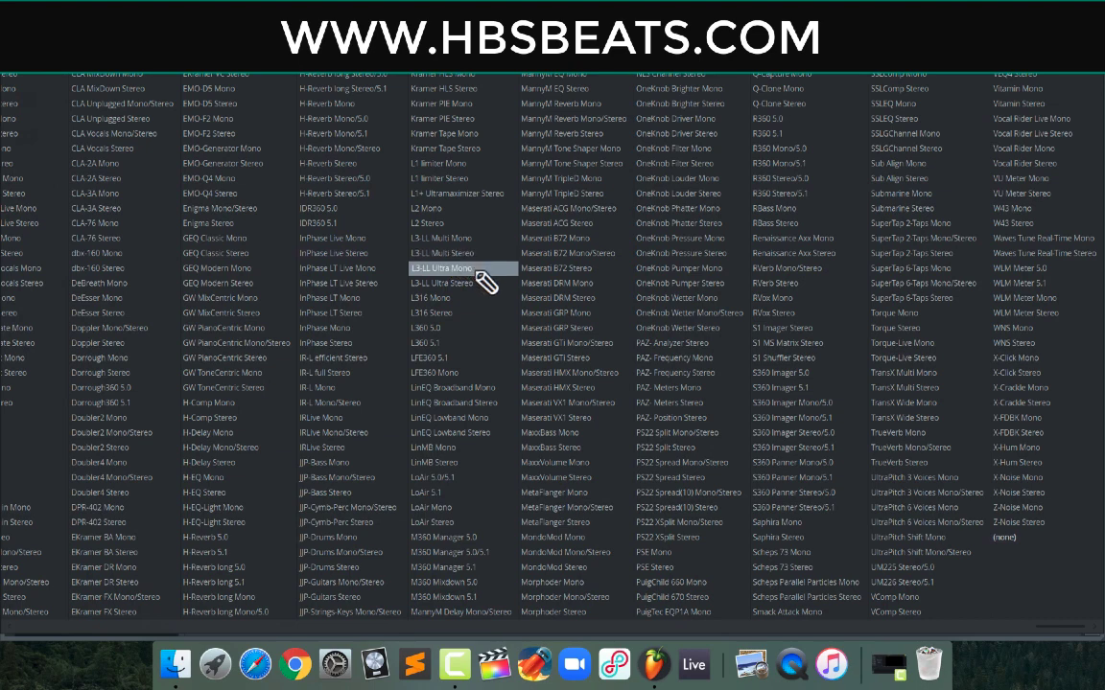